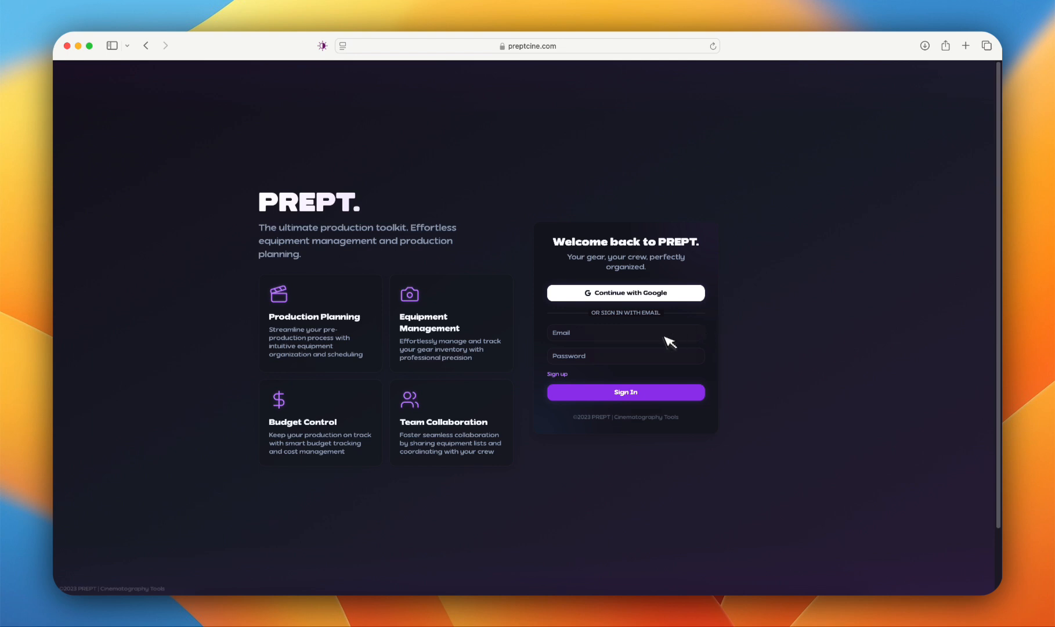
Step: Sign in to PREPT by entering the account's e-mail address and password
click(665, 335)
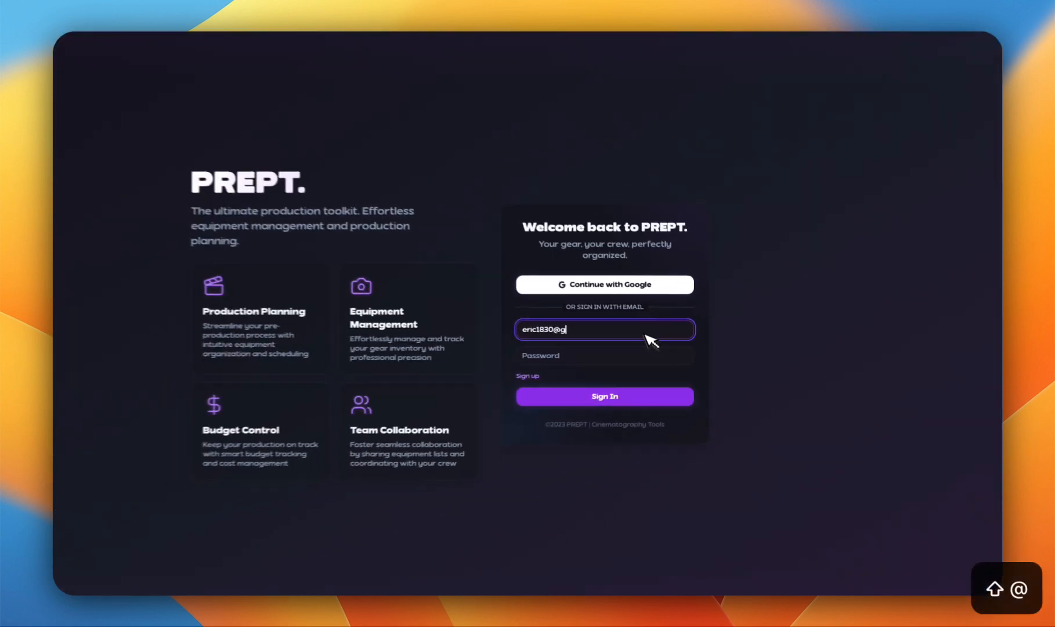
key(Tab)
key(Escape)
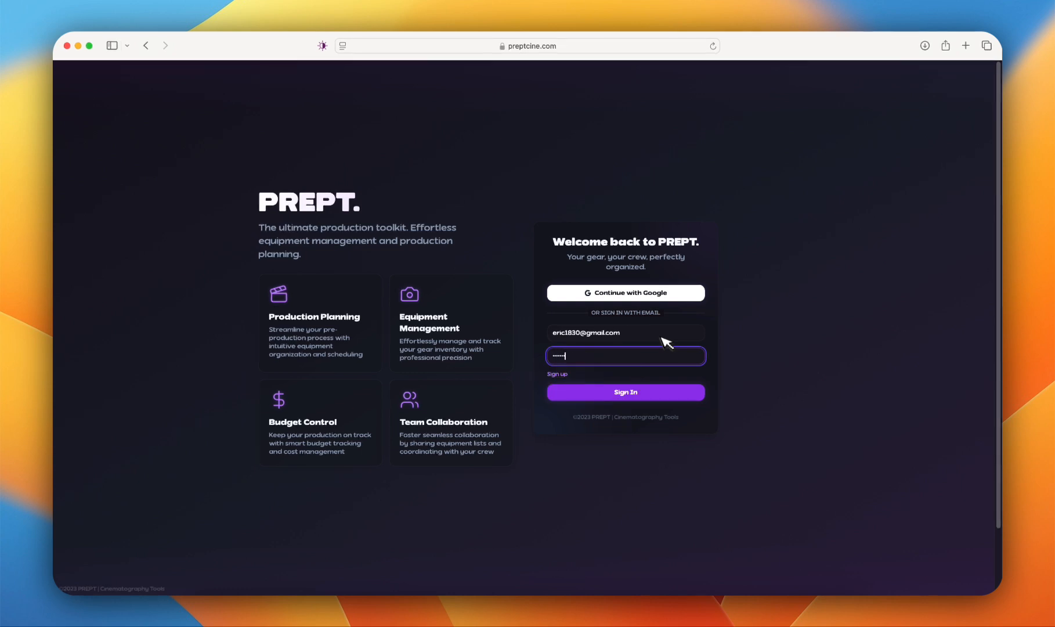
key(Return)
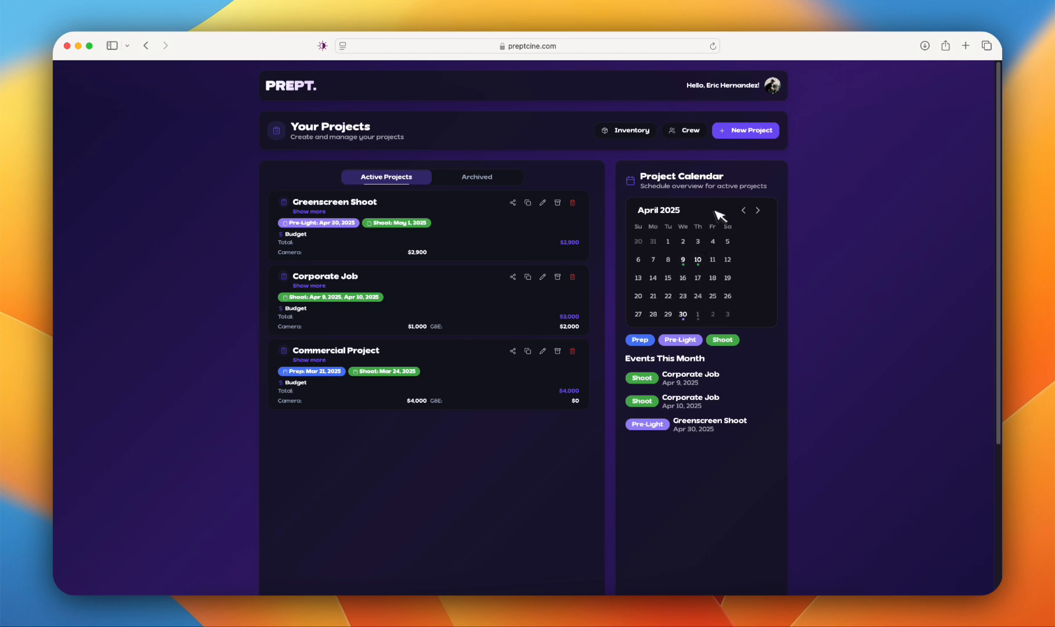
Step: View May 2025 in the project calendar and return to April 2025
click(758, 210)
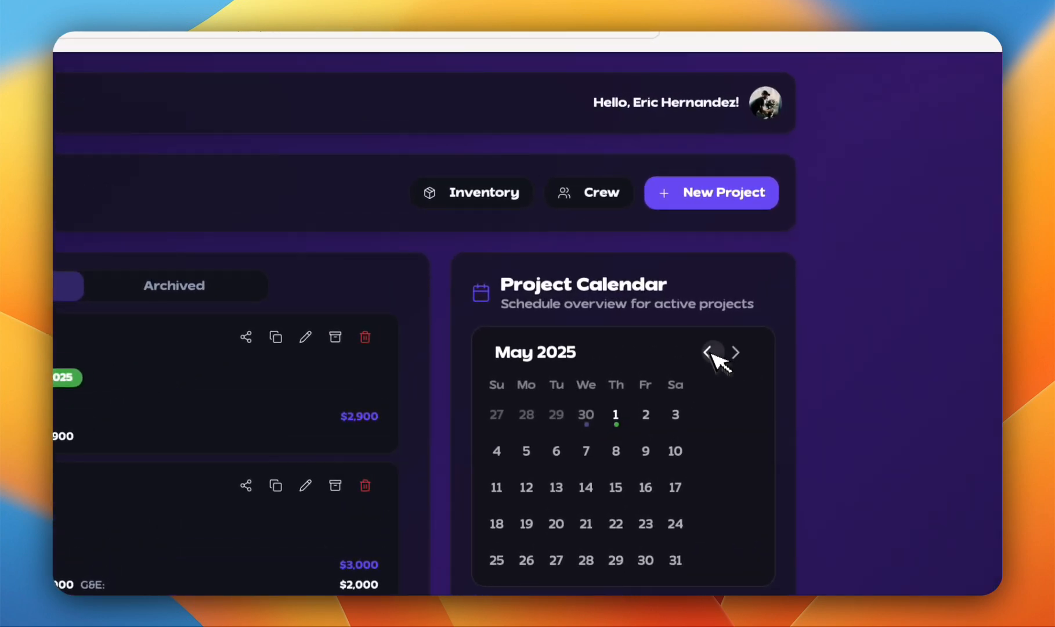
click(709, 352)
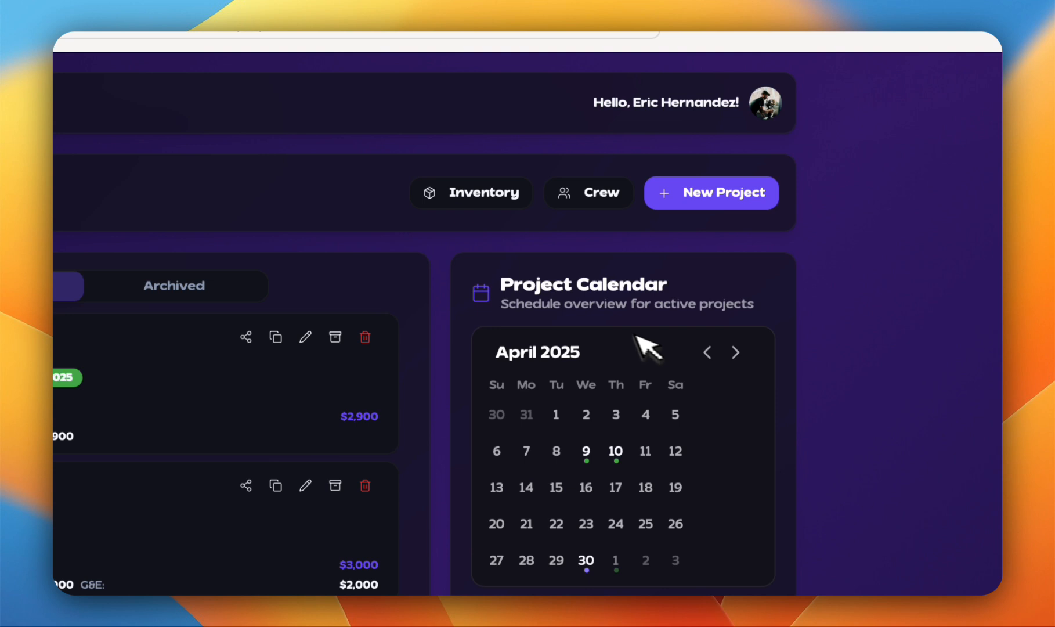
Step: Start a new gear kit in the inventory, name it "Moitor" and leave its notes empty
click(479, 194)
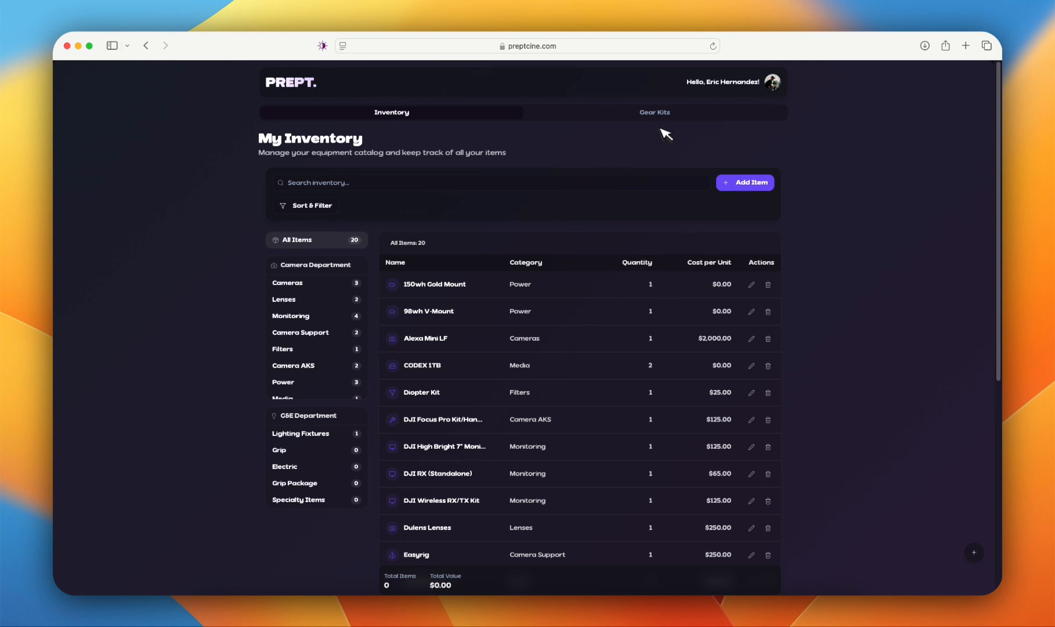
click(673, 116)
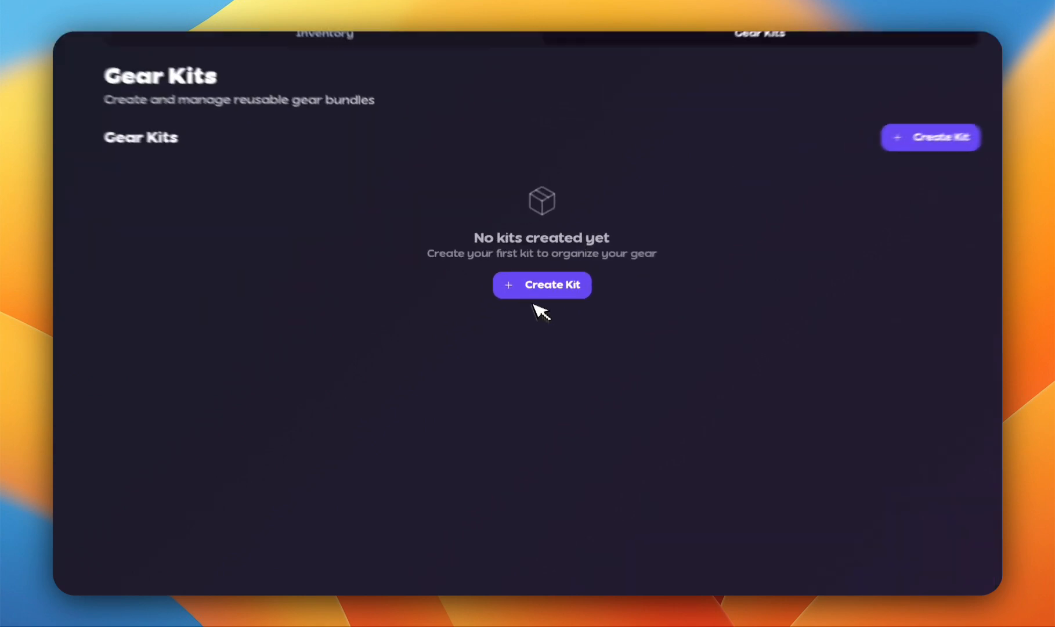
click(522, 266)
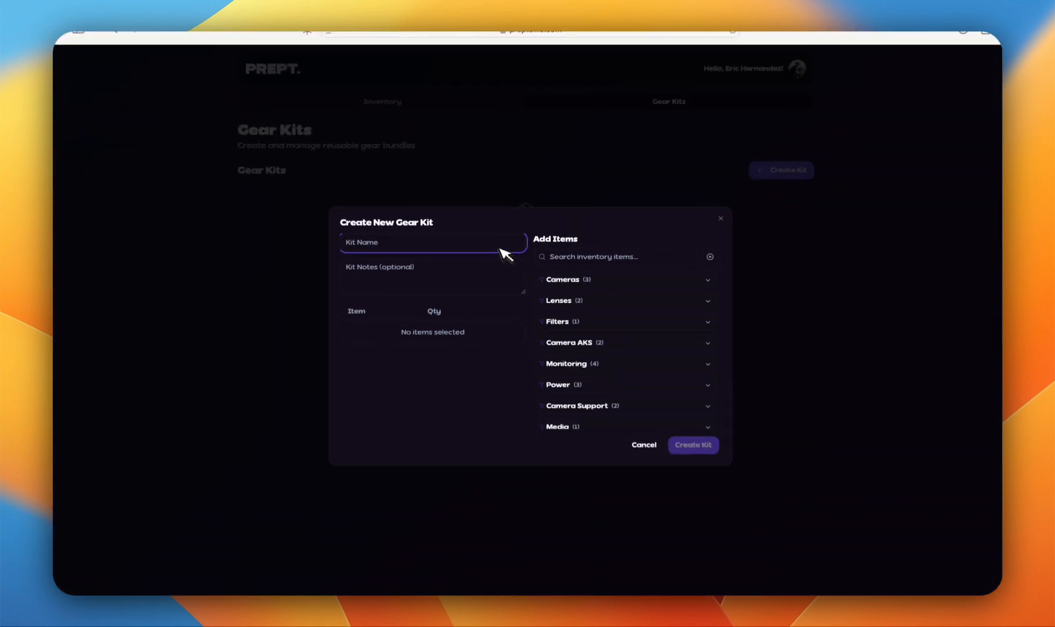
text(M)
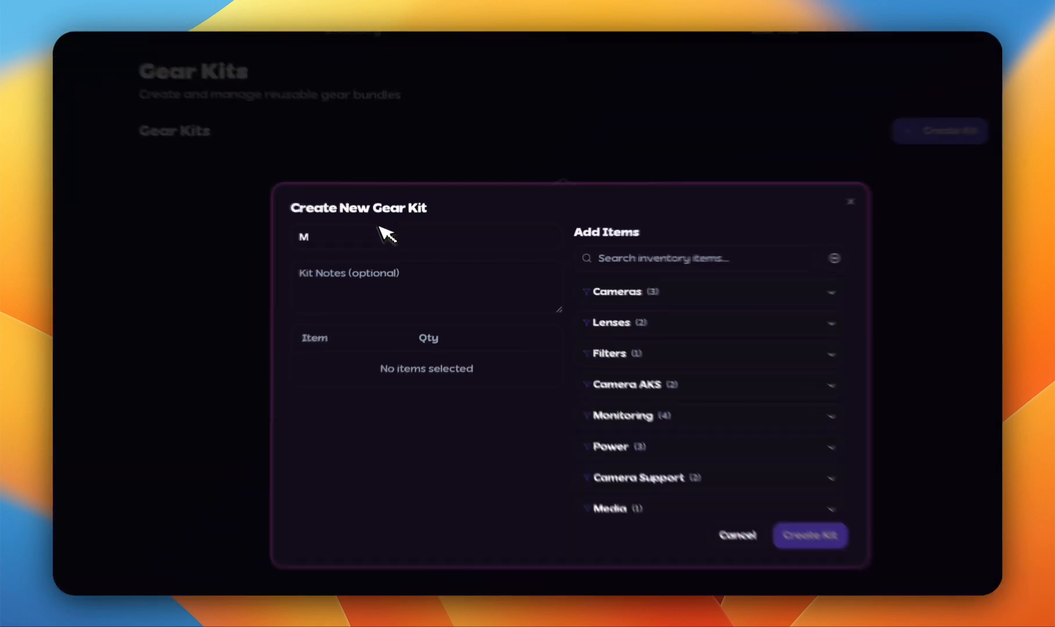
text(o)
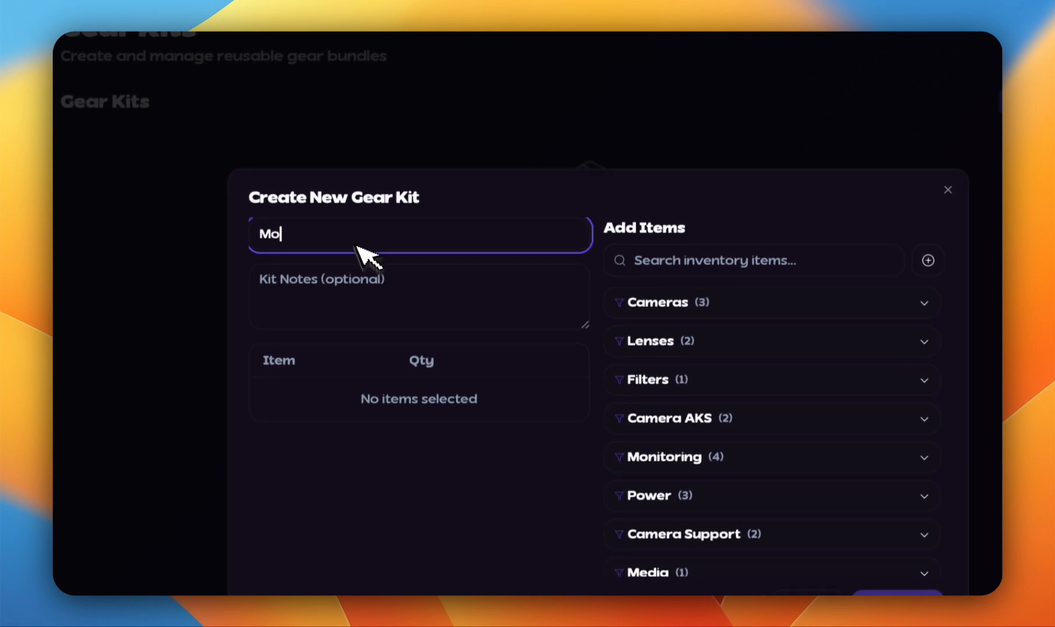
text(itor)
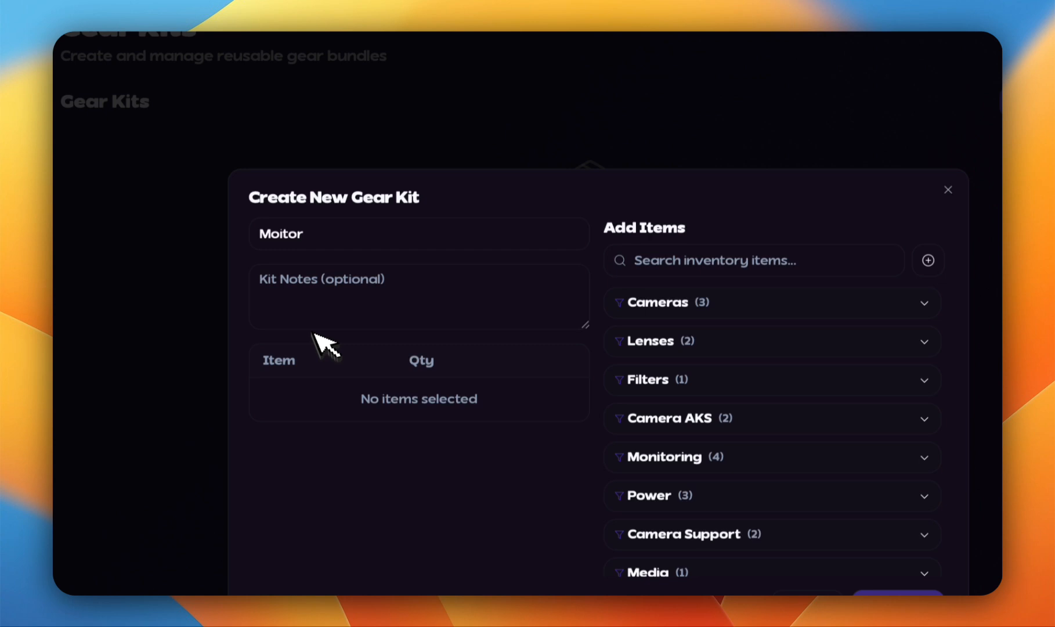
click(359, 321)
text(M)
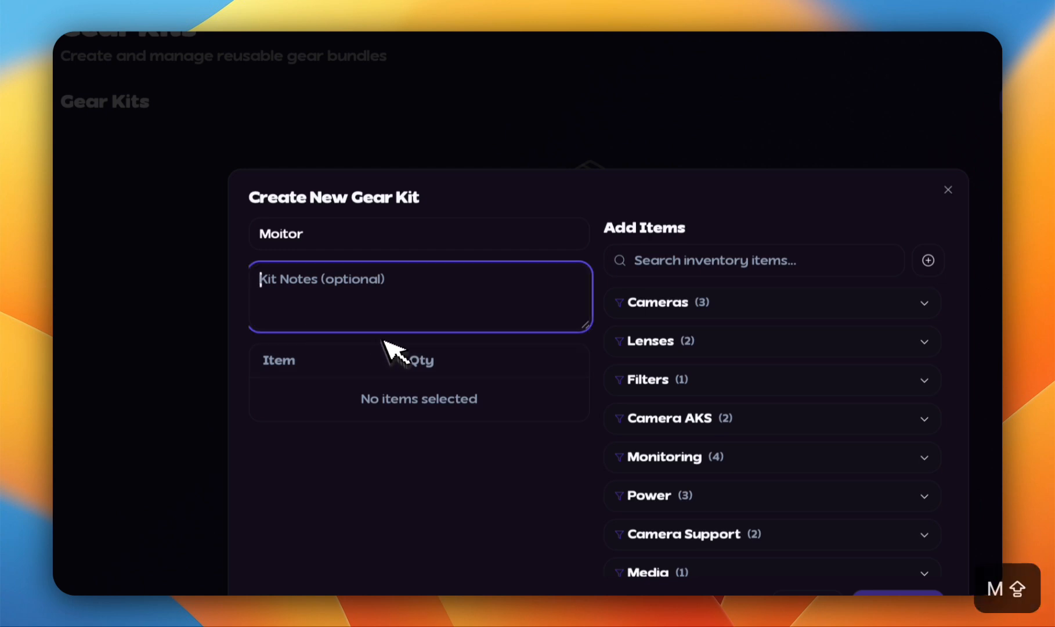
key(BackSpace)
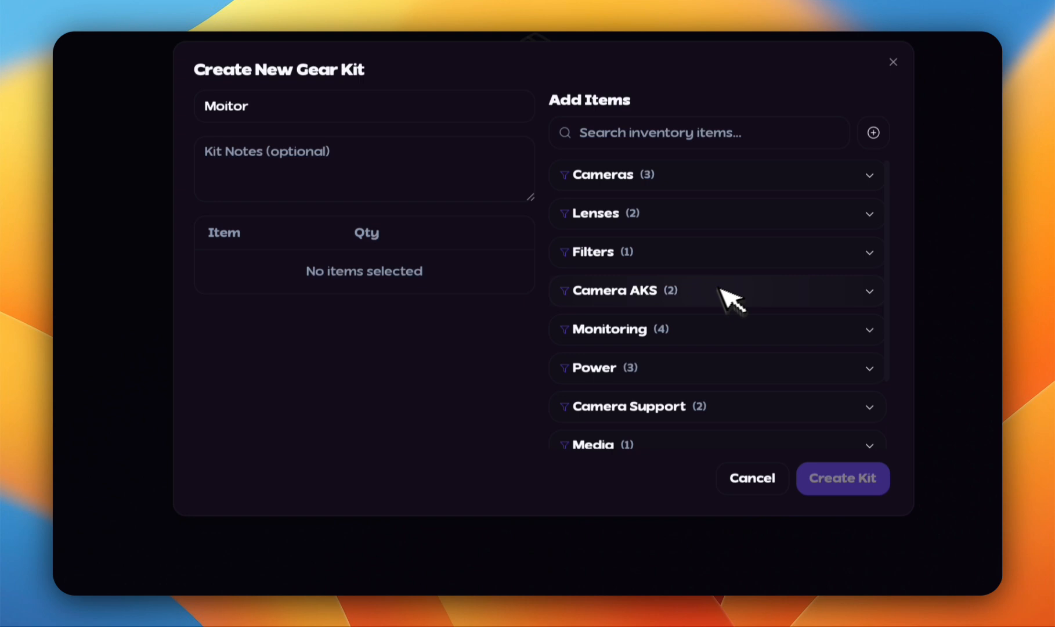
Step: Add the Flanders Monitor from the Monitoring category to the new gear kit
click(604, 328)
scroll(716, 331, down, 2)
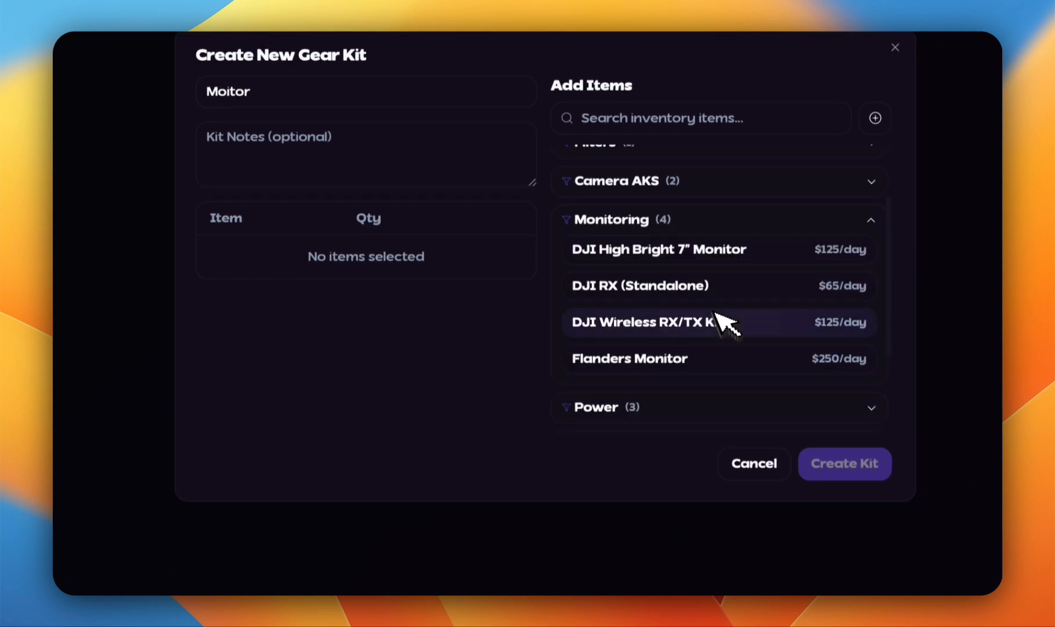
click(654, 361)
scroll(691, 220, down, 3)
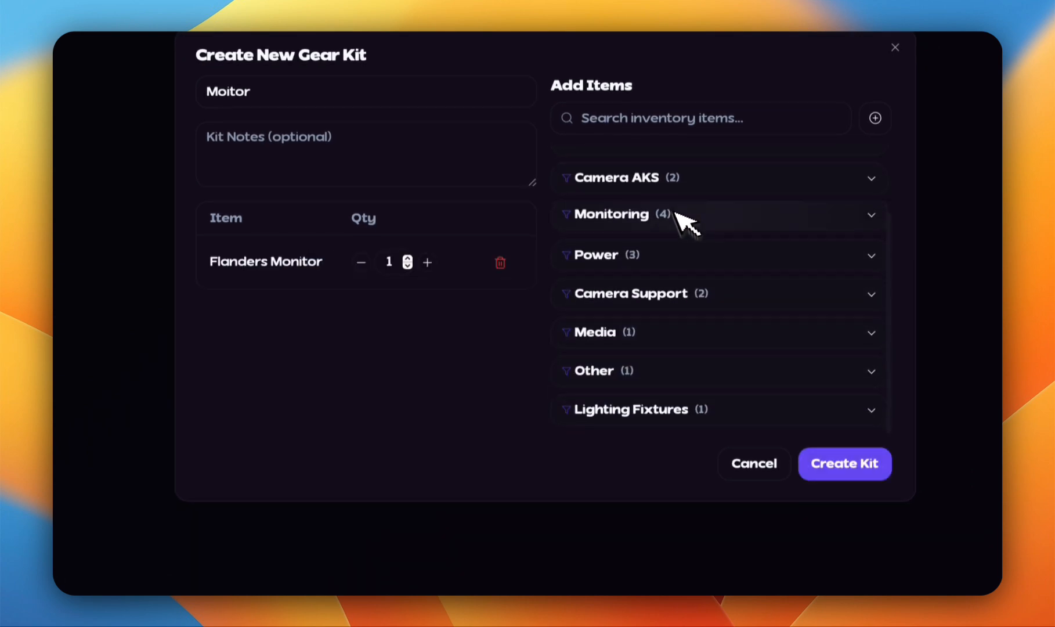
Step: Add the 150wh Gold Mount from the Power category with a quantity of 2 and create the kit
click(624, 270)
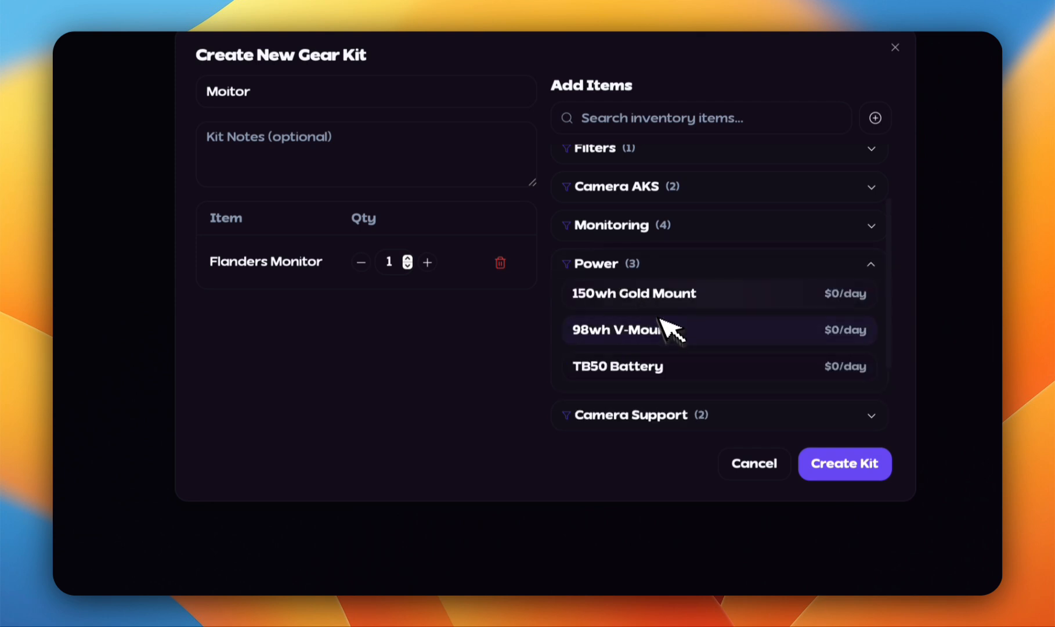
click(671, 299)
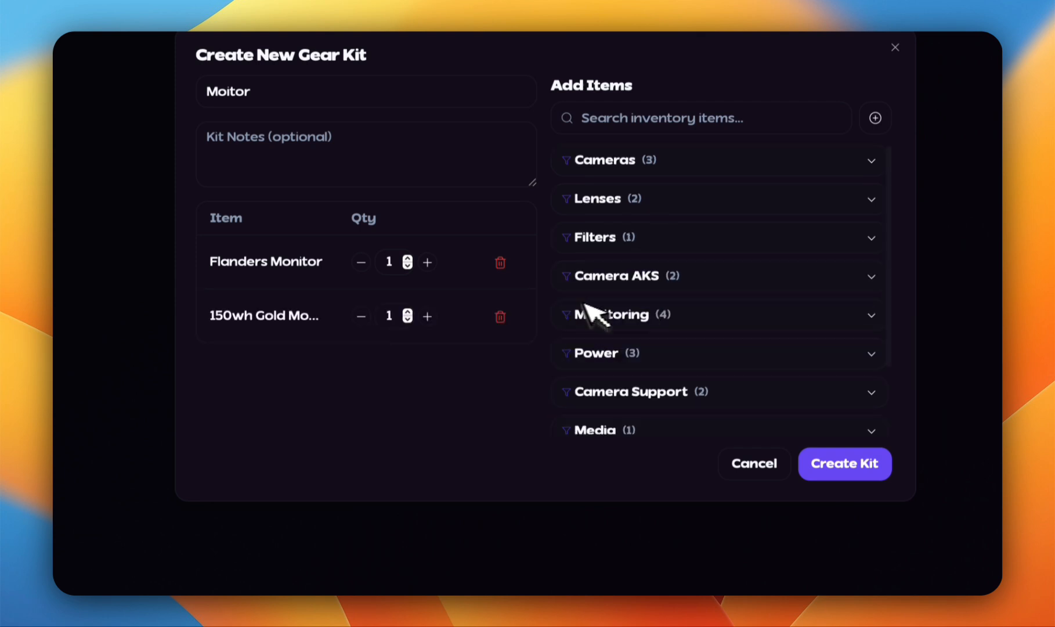
click(407, 312)
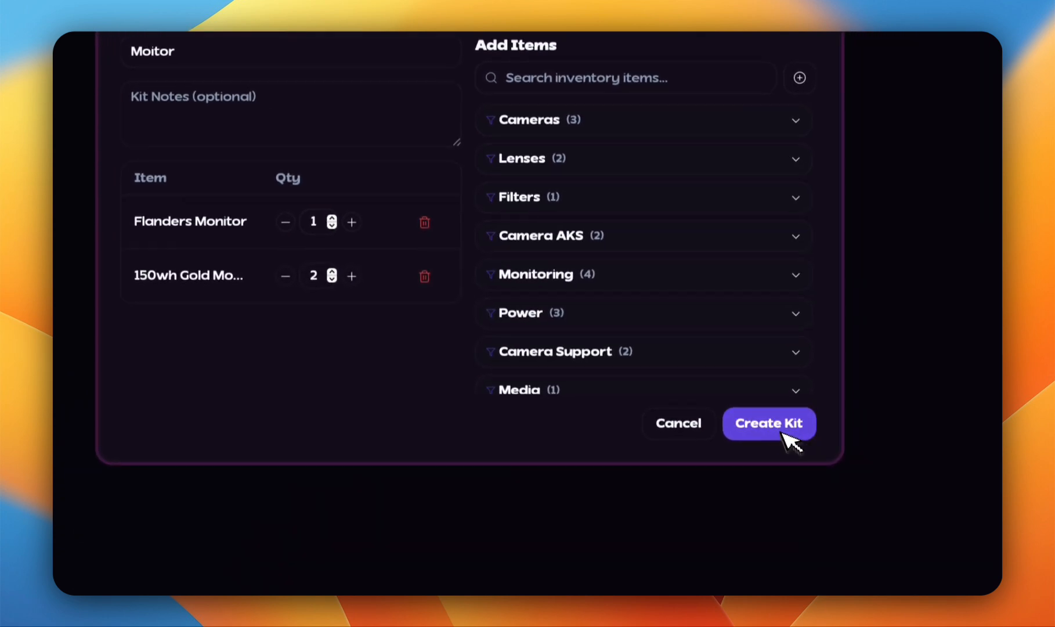
click(800, 441)
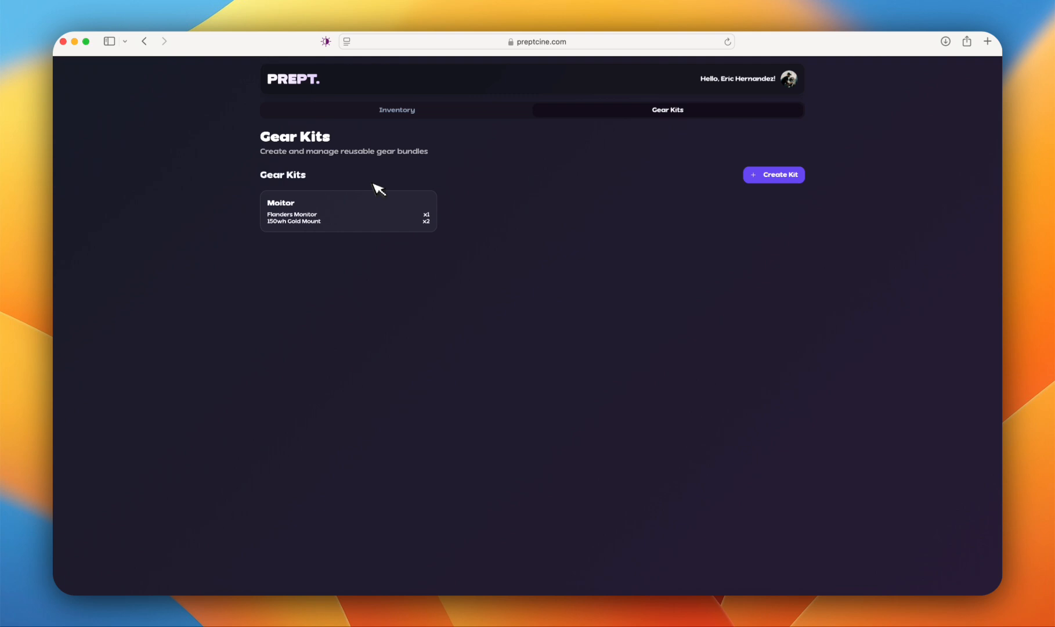
Step: Return to the inventory list and look through its Camera and G&E Department categories
click(348, 111)
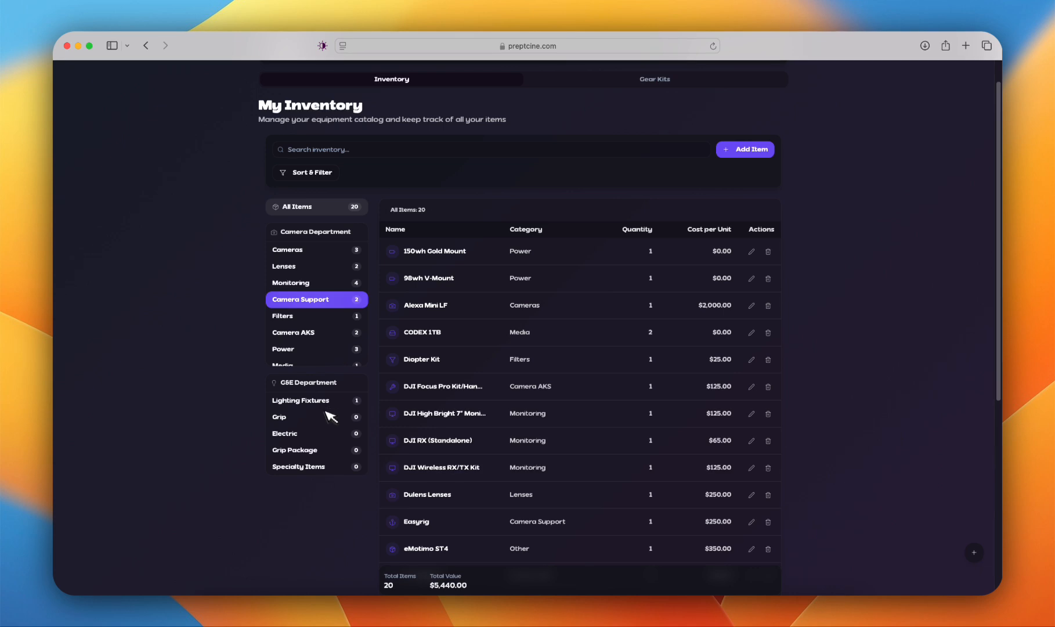
scroll(358, 386, down, 1)
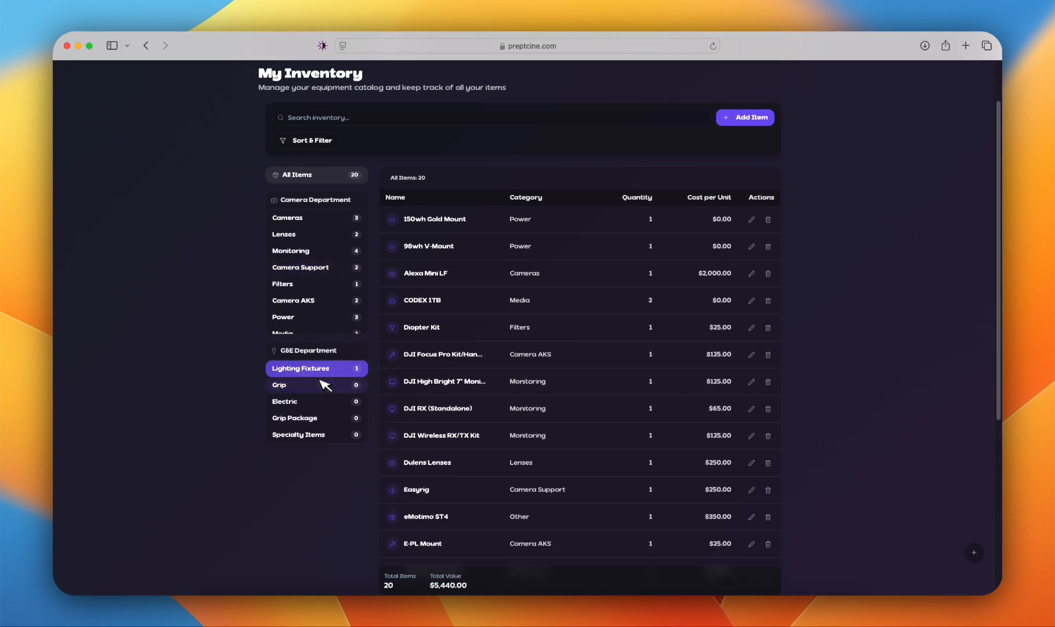
scroll(316, 382, up, 1)
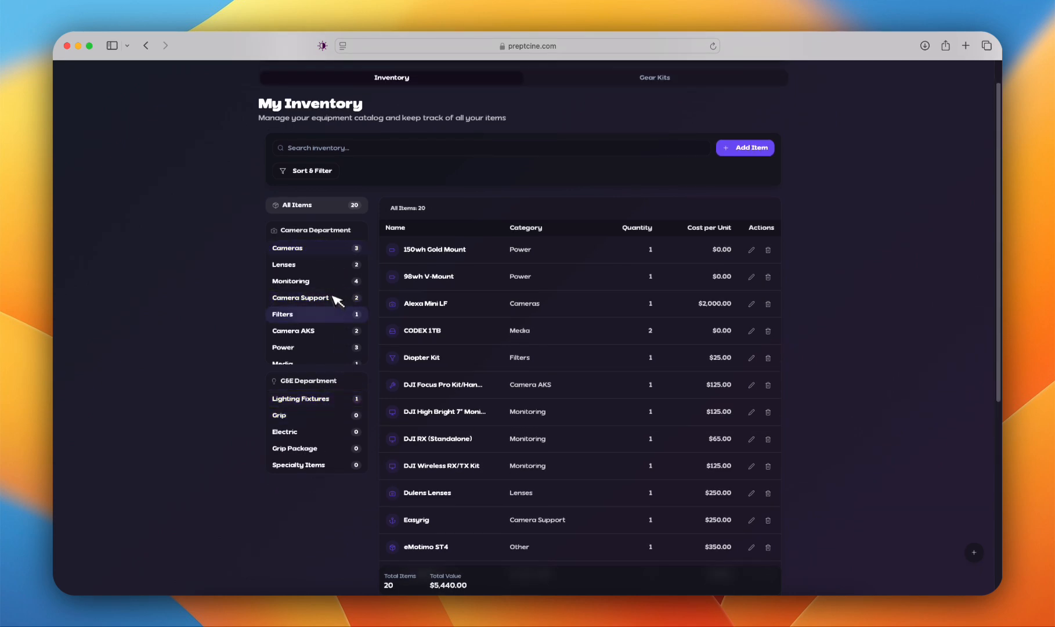
click(332, 435)
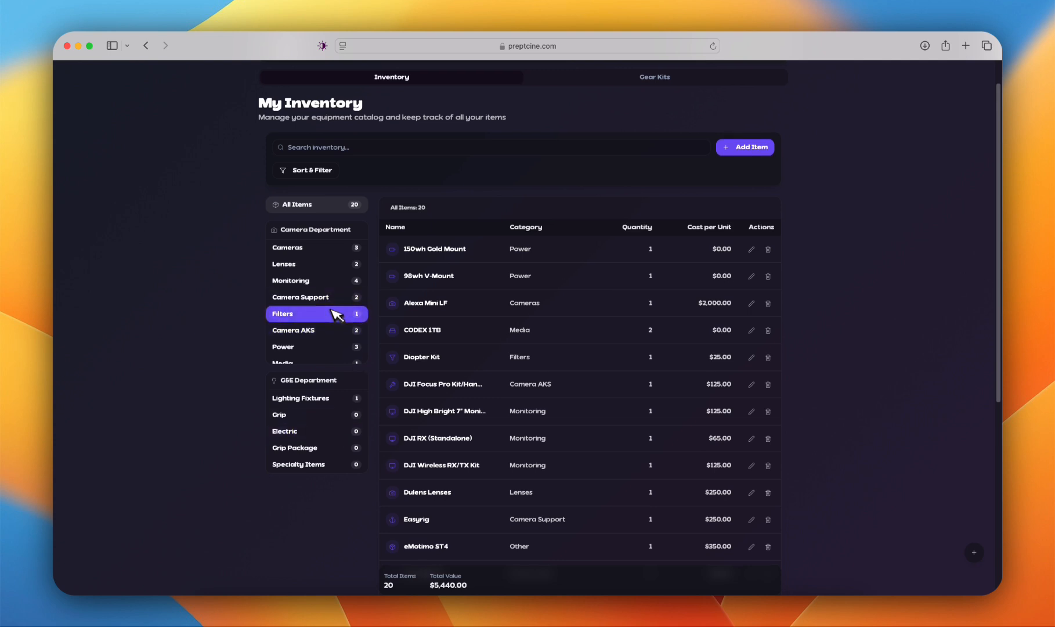
scroll(331, 308, down, 1)
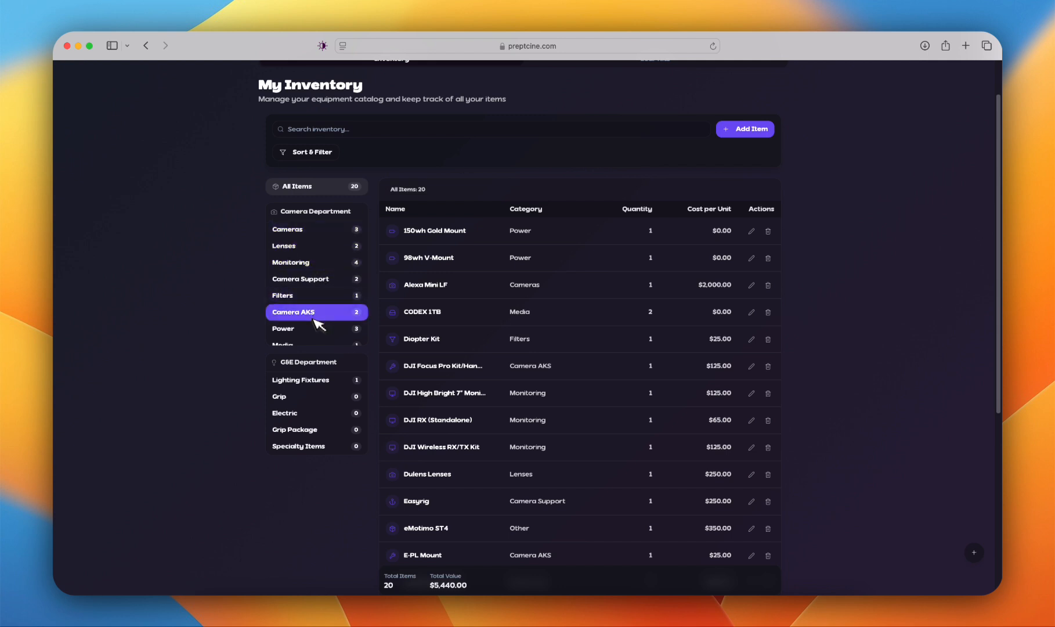
scroll(321, 313, up, 3)
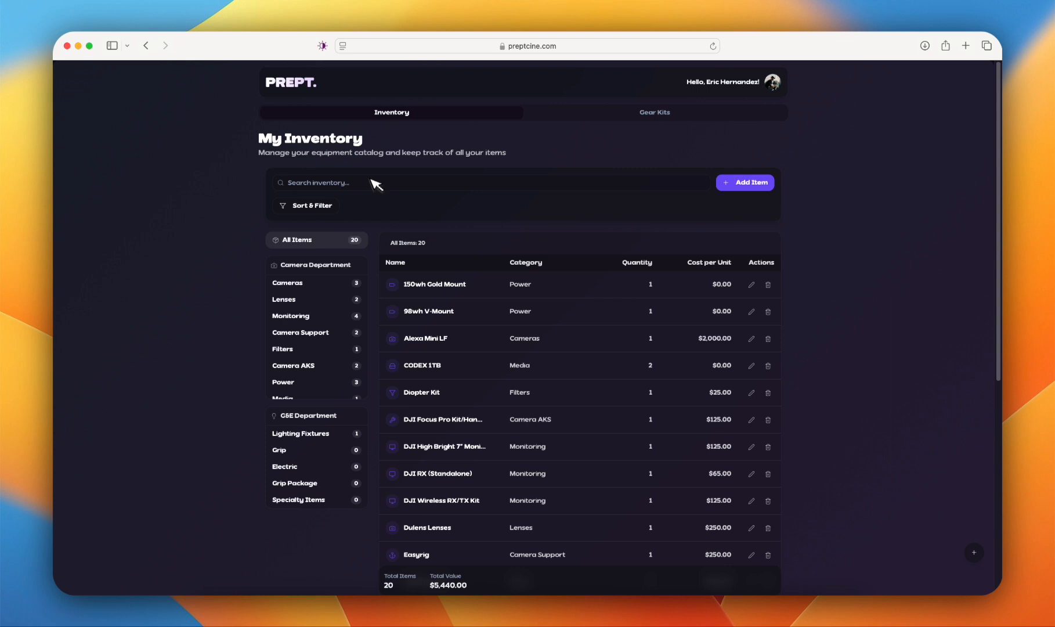
Step: Go back to the projects overview, open the Commercial Project and review its gear list down to the G&E Department
click(318, 86)
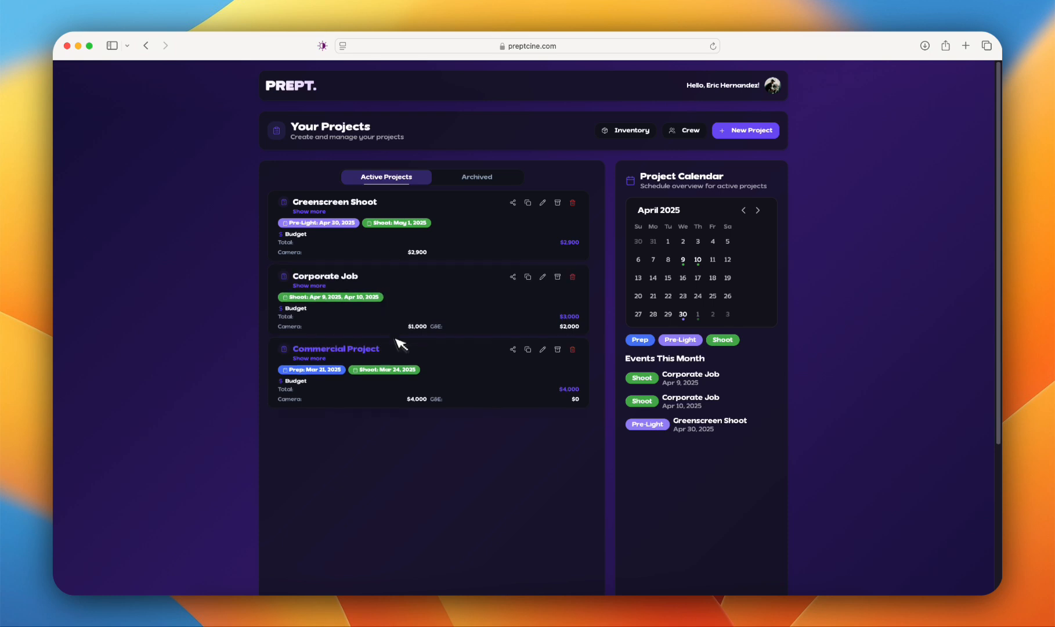
click(360, 350)
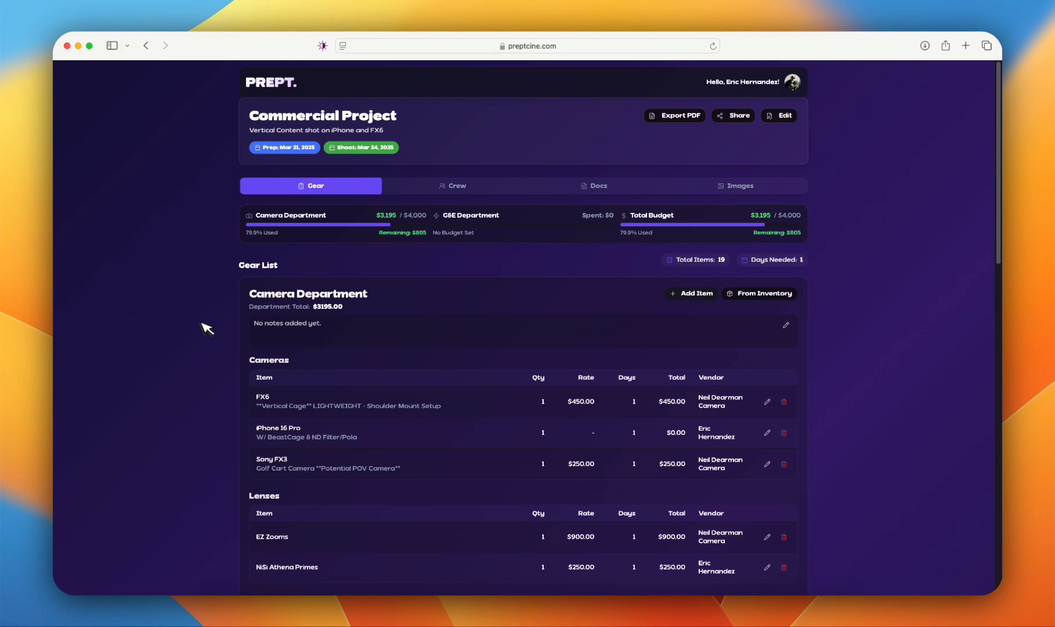
scroll(207, 329, down, 10)
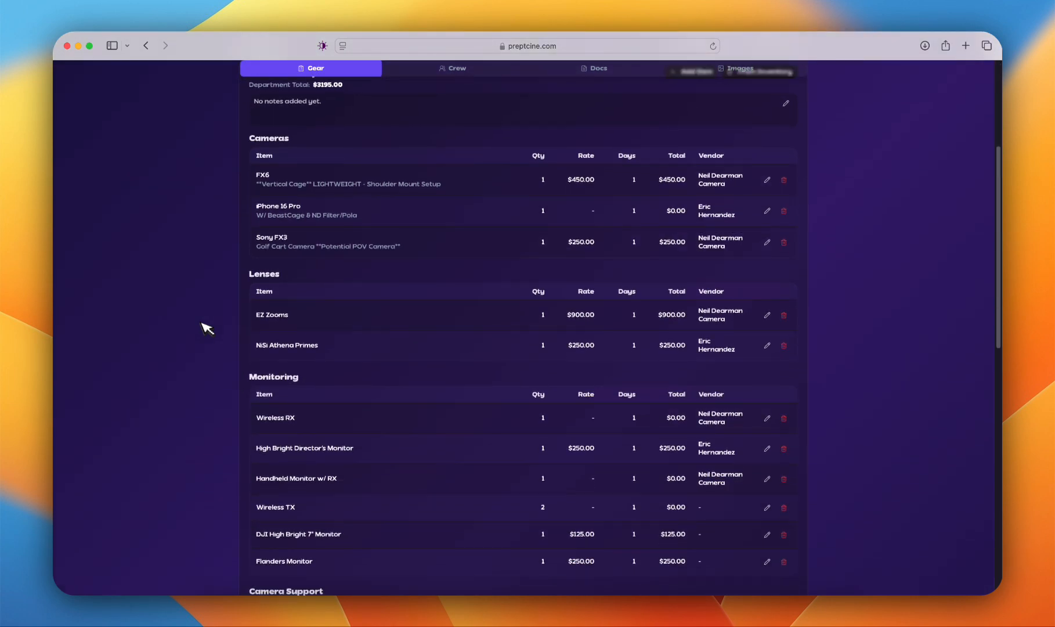
scroll(207, 329, down, 12)
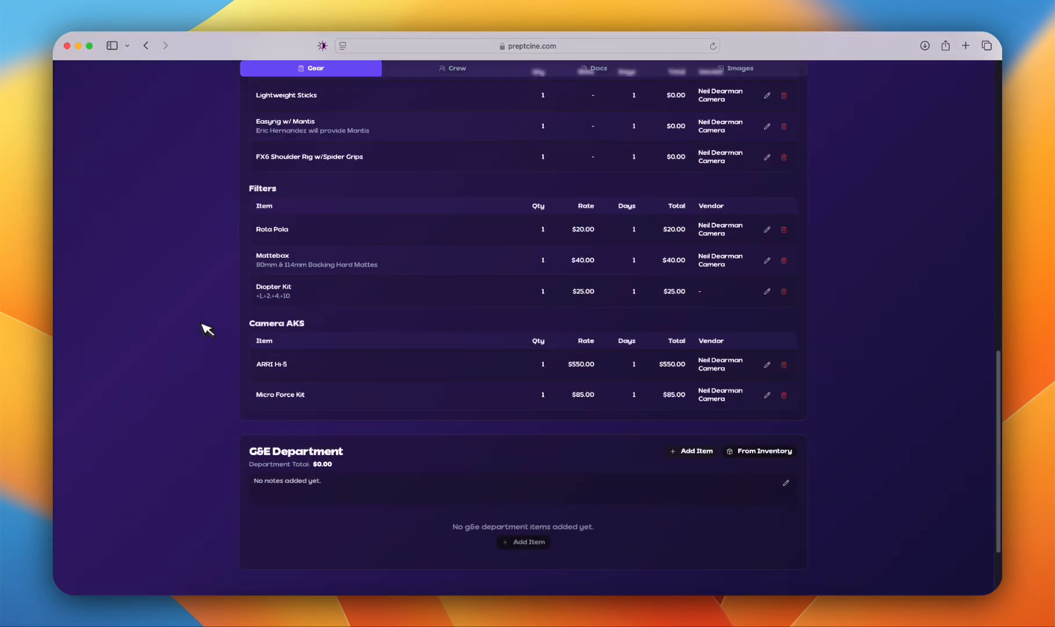
scroll(207, 328, up, 20)
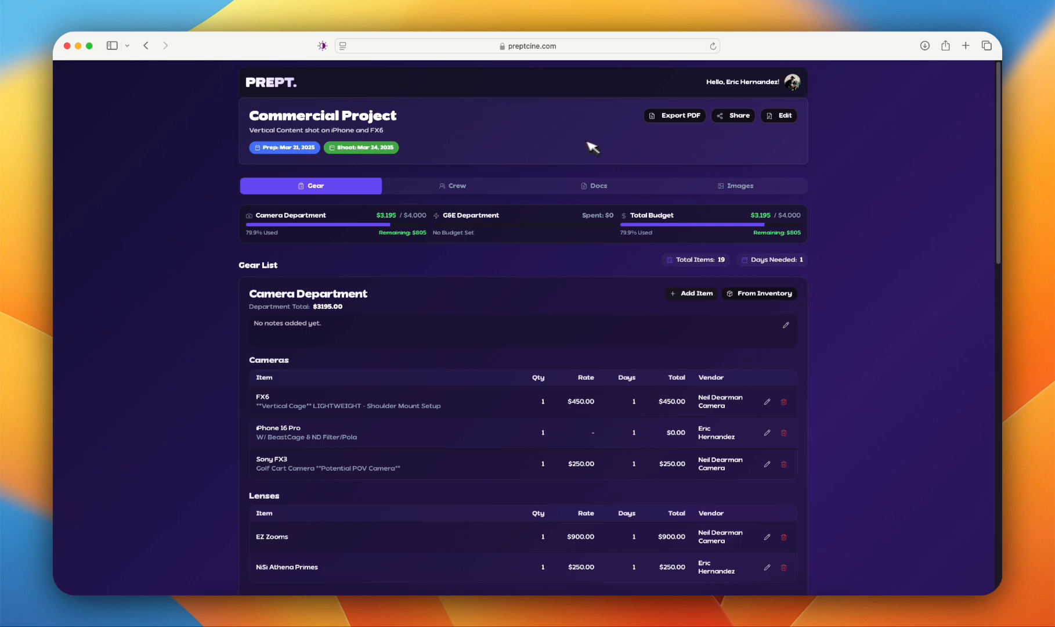
Step: Disable Budget Tools and the G&E Department for the Commercial Project, save the changes and check the gear list
click(779, 115)
click(394, 265)
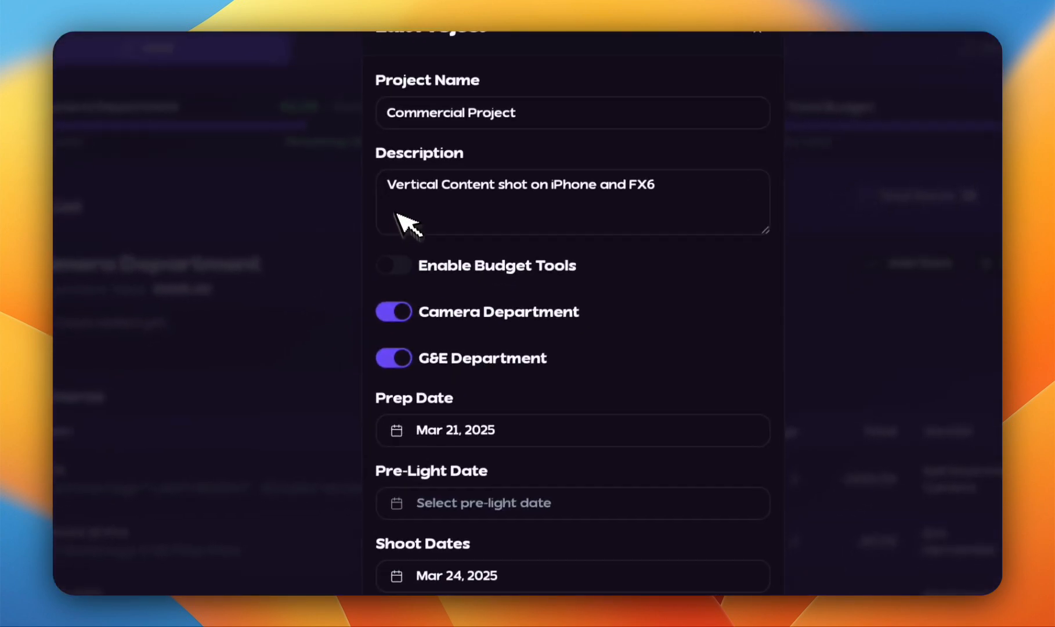
click(408, 357)
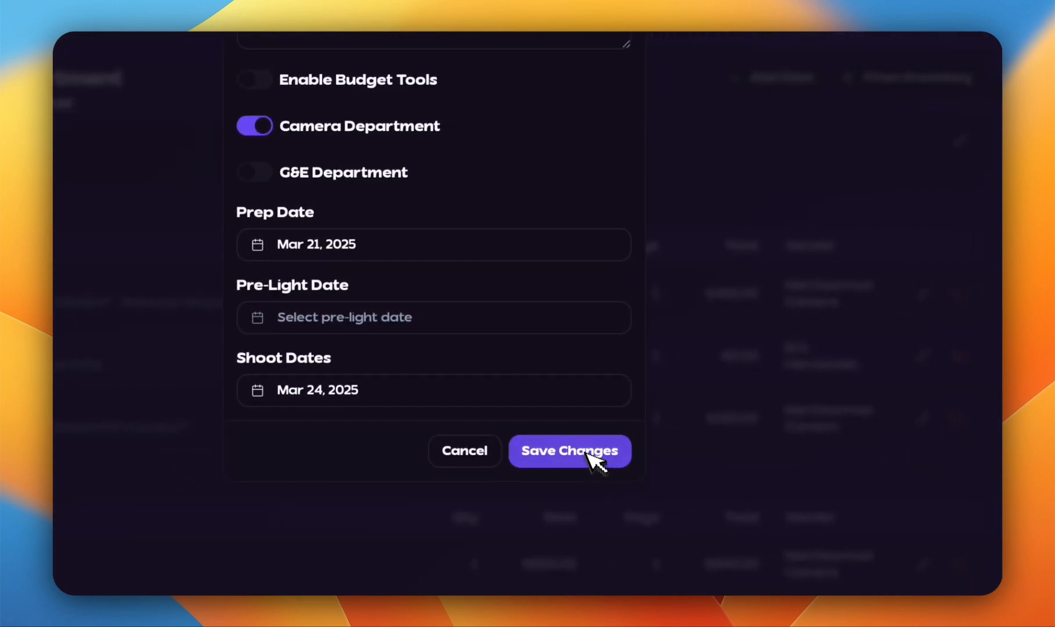
click(587, 454)
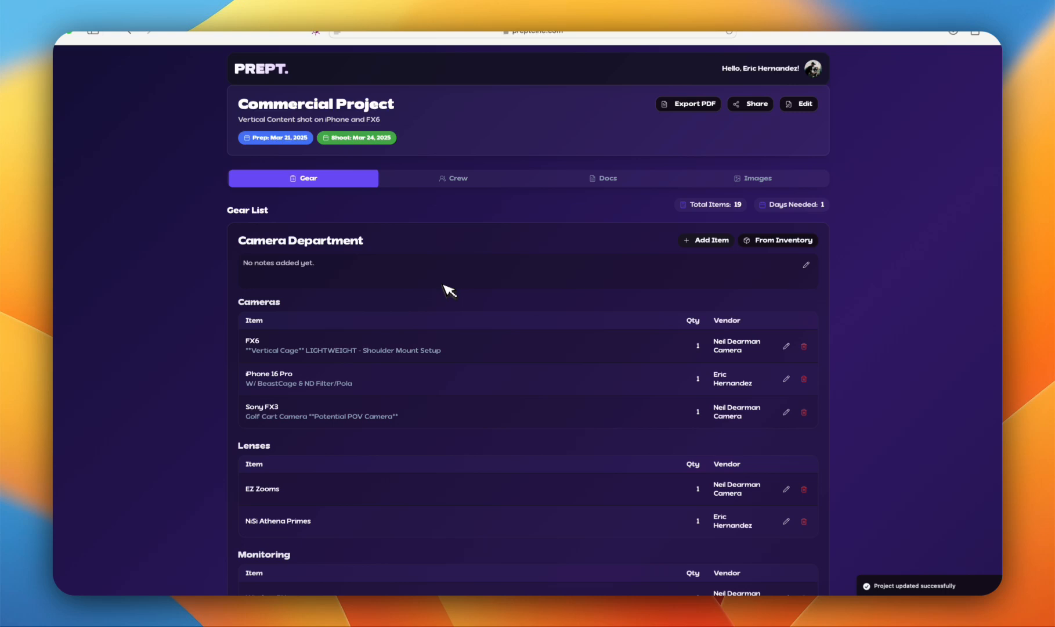
scroll(450, 290, down, 10)
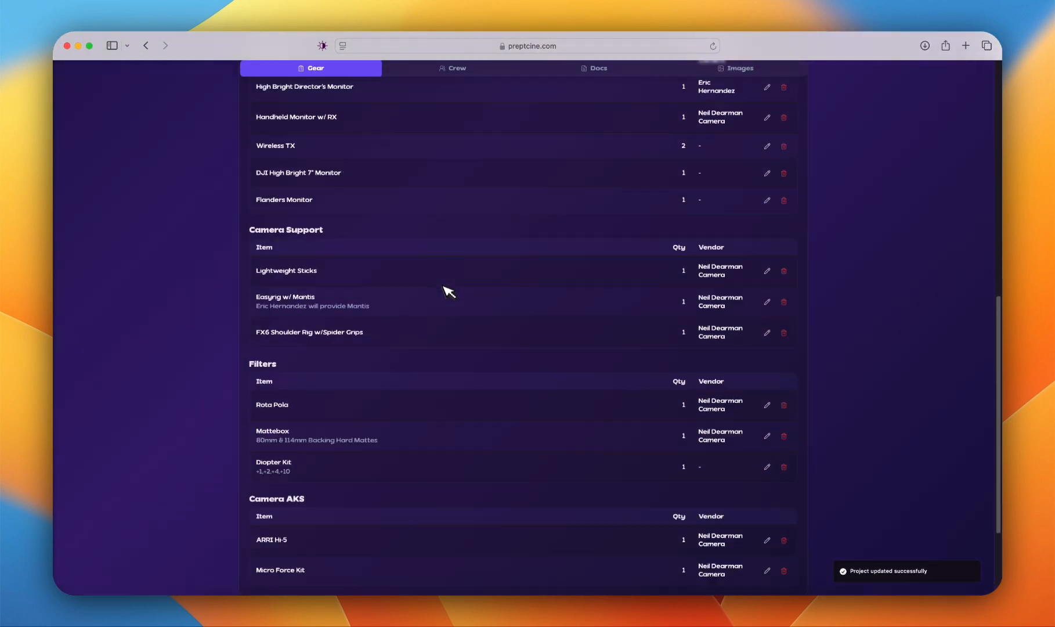
scroll(447, 291, down, 3)
scroll(445, 290, up, 15)
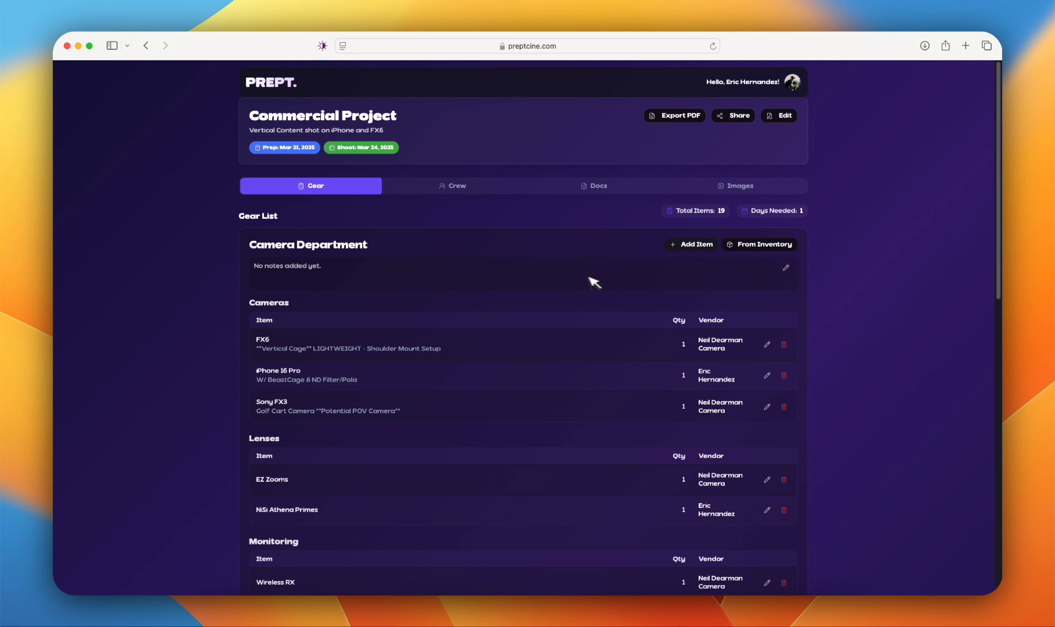
Step: Try the Camera Department notes with placeholder text, clear it and save the notes empty
click(785, 268)
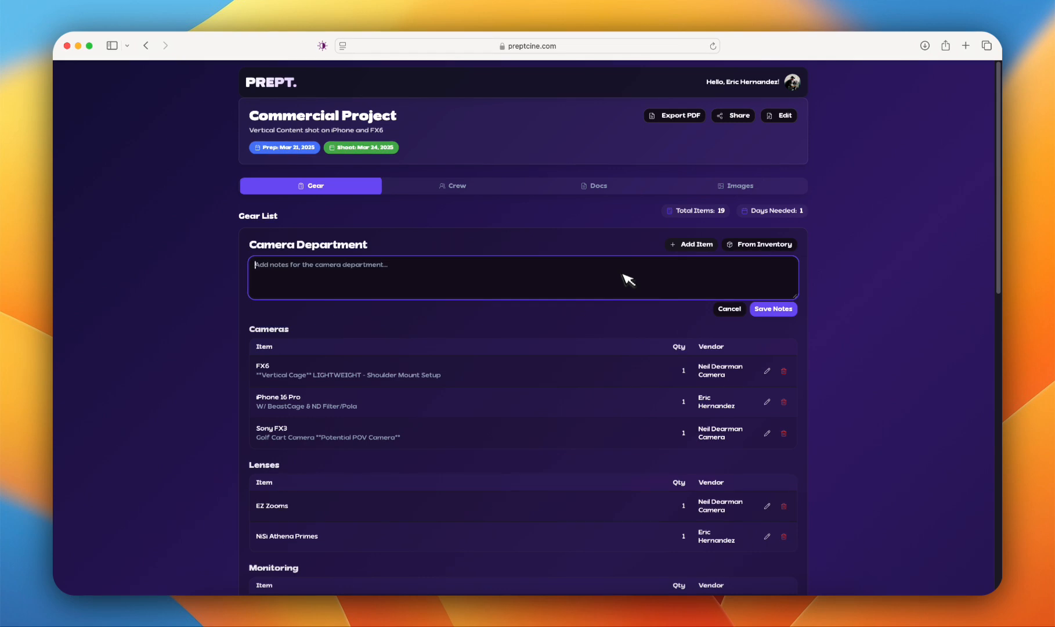
text(asdasdfsd)
key(super+a)
key(BackSpace)
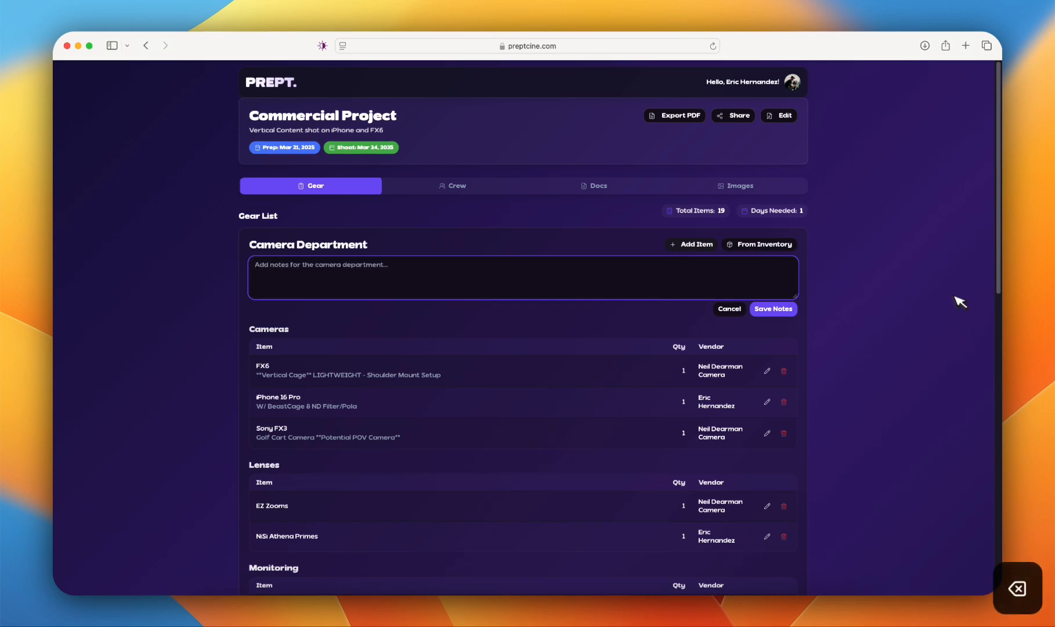
click(773, 308)
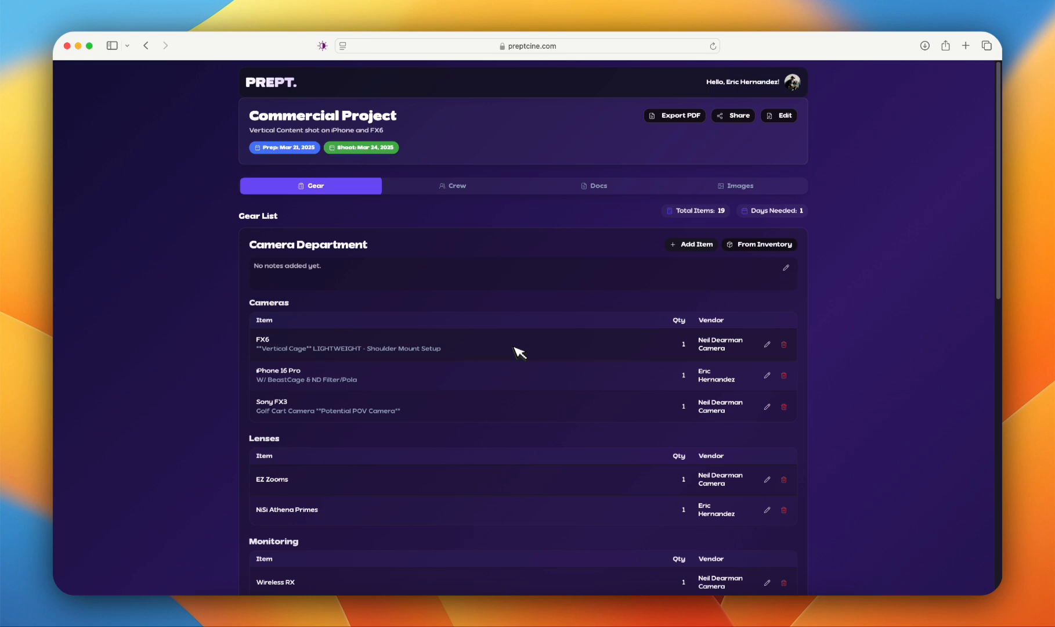
Step: Review the Commercial Project's gear list and look through its Crew, Docs and Images sections
scroll(518, 351, down, 8)
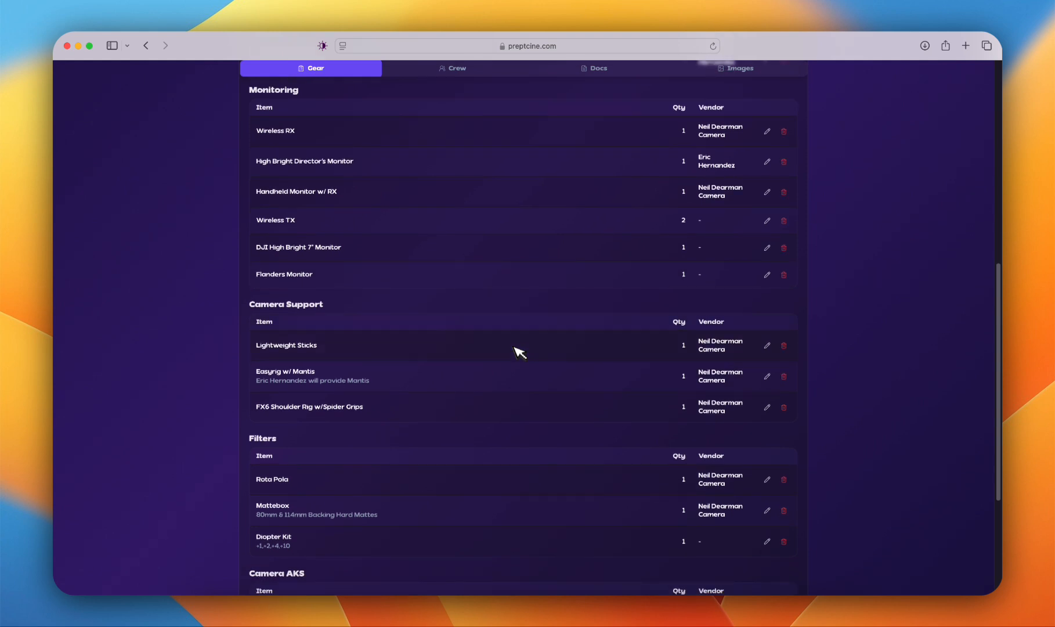
scroll(519, 351, down, 3)
scroll(519, 353, up, 15)
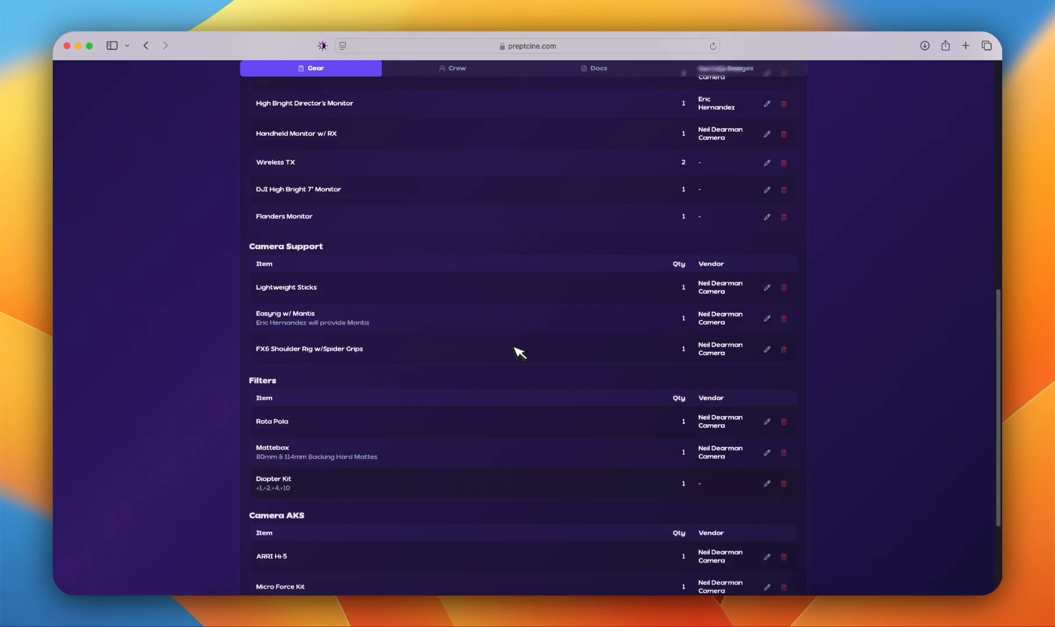
click(464, 253)
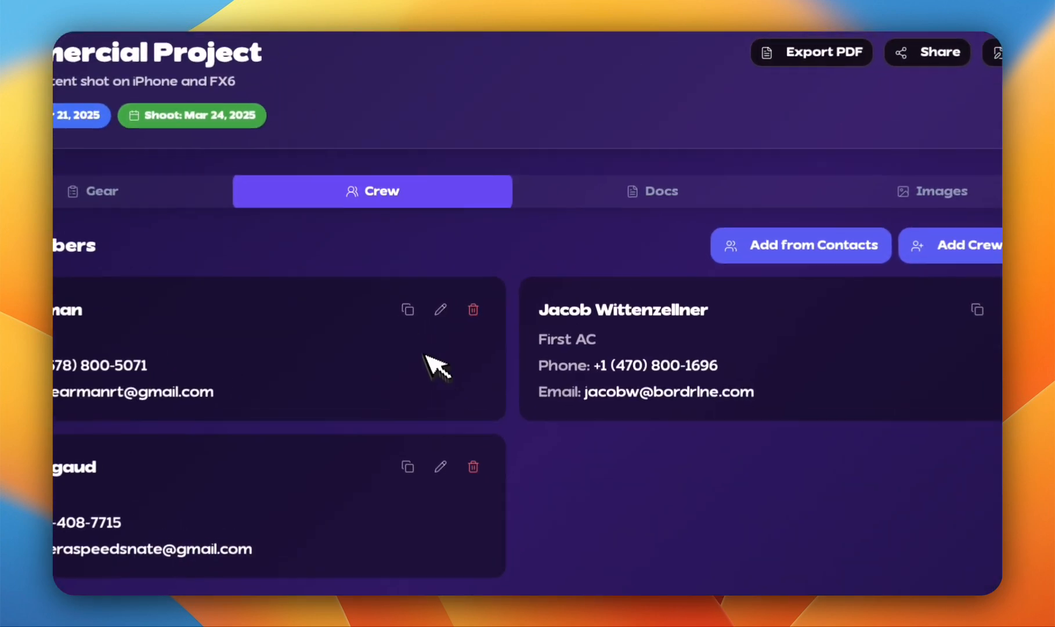
click(636, 206)
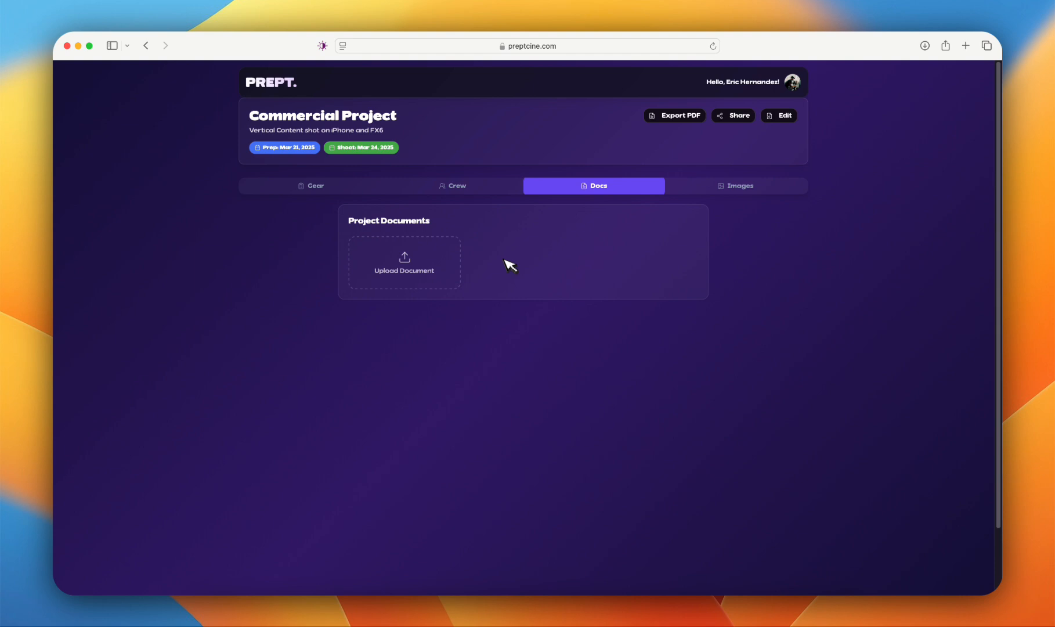
click(730, 191)
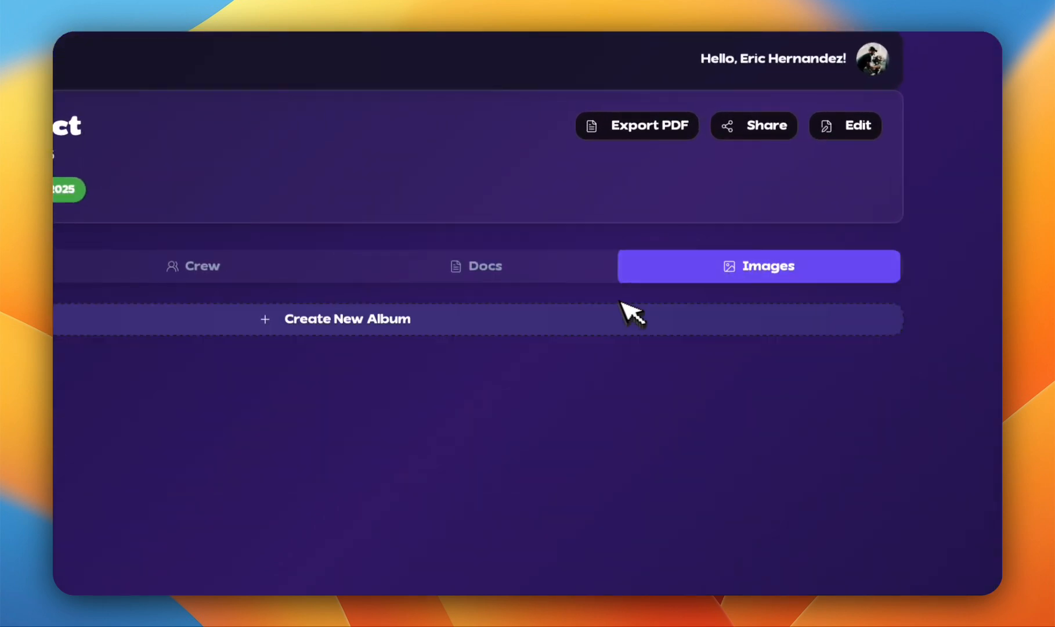
Step: Examine the album types offered for a new image album, and return to the gear list
click(541, 322)
click(181, 342)
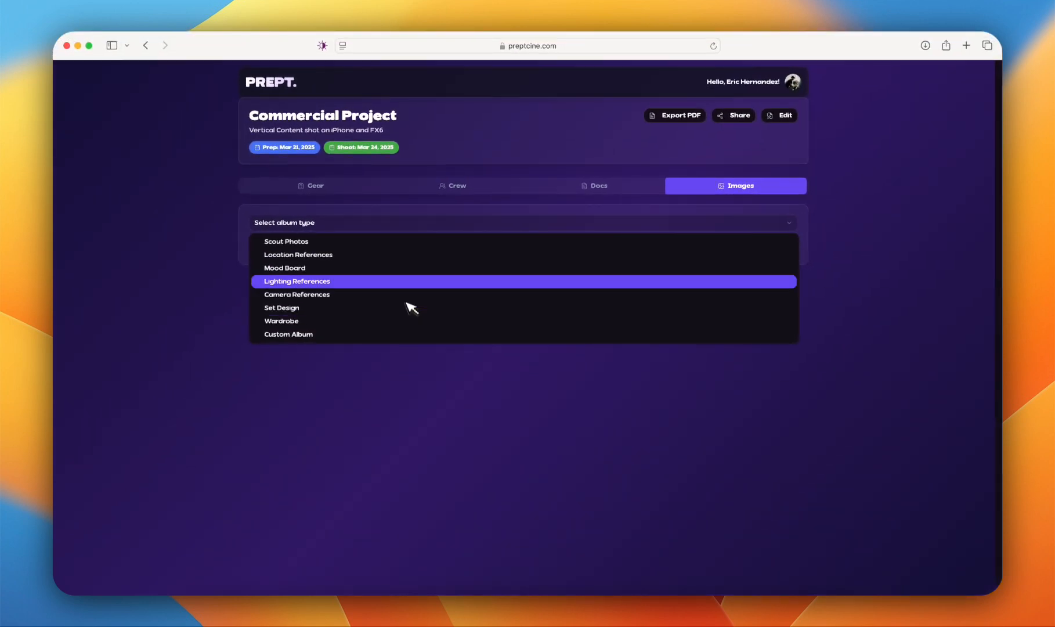
click(235, 249)
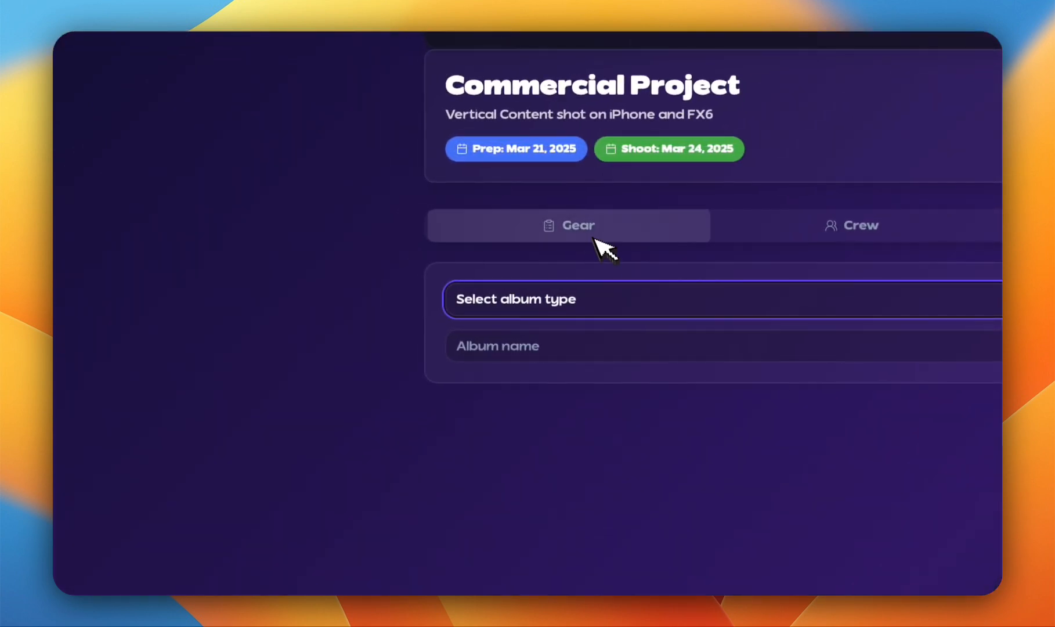
click(592, 235)
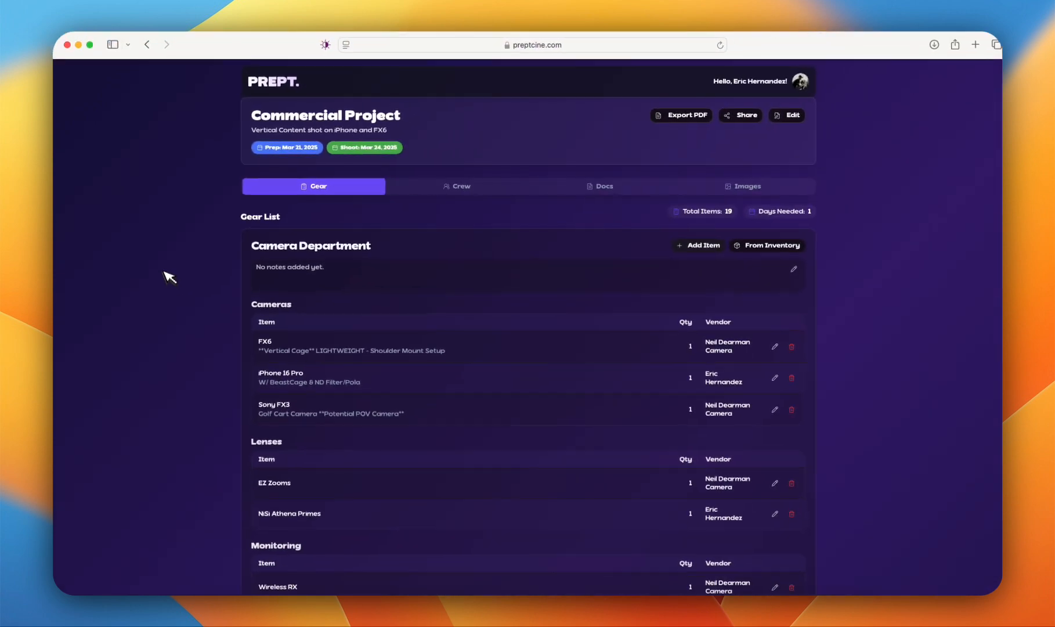
Step: Add the Moitor gear kit from the inventory to the Camera Department and check its items in the gear list
click(784, 250)
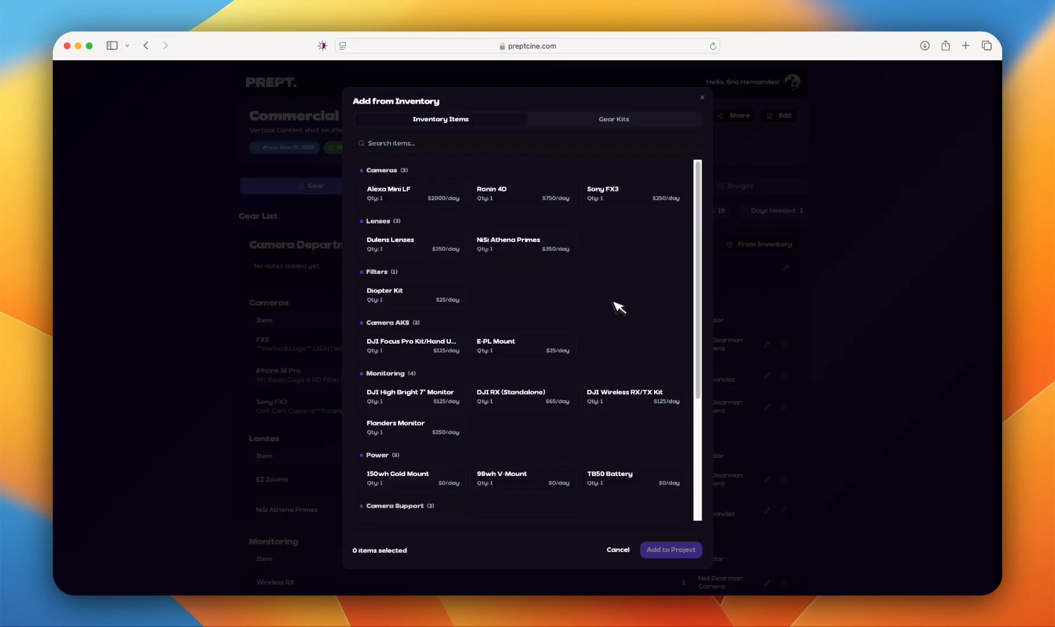
scroll(619, 307, down, 5)
scroll(619, 240, up, 5)
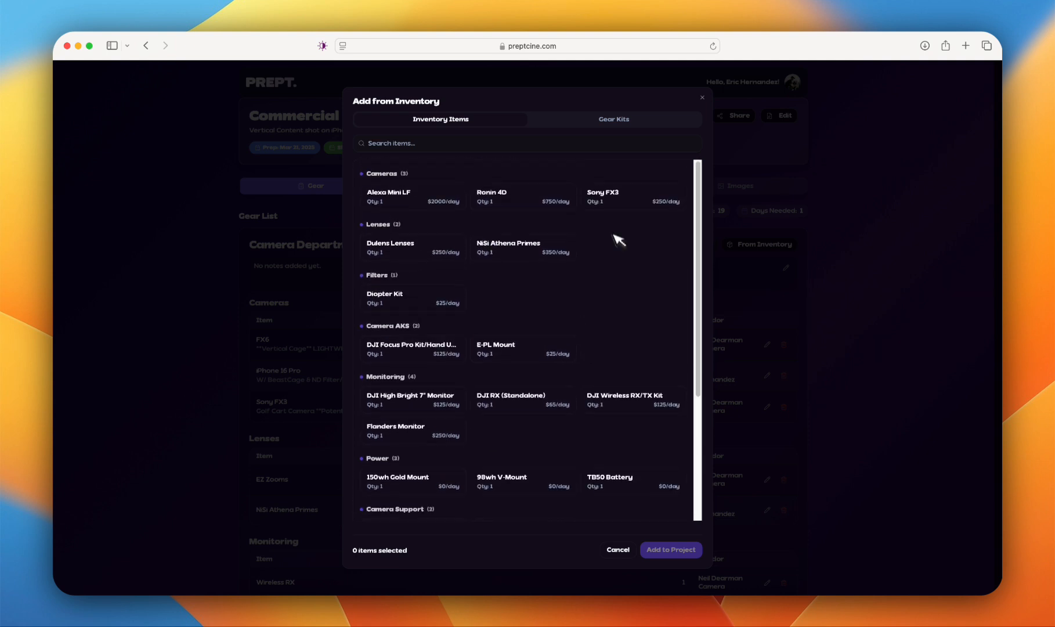
click(618, 120)
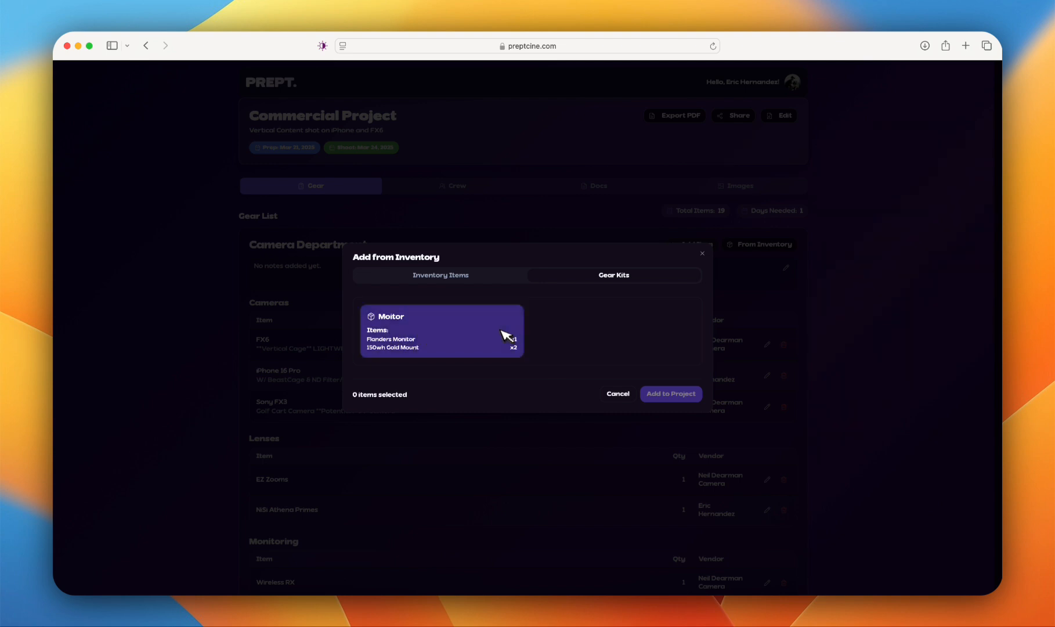
click(502, 334)
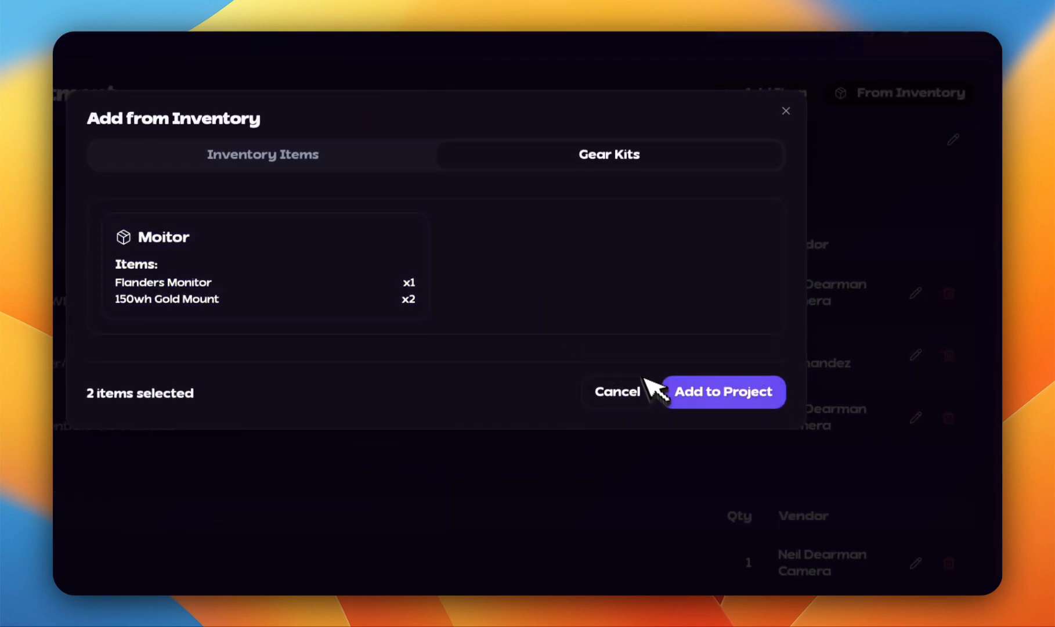
click(712, 397)
scroll(302, 361, down, 5)
scroll(291, 351, down, 5)
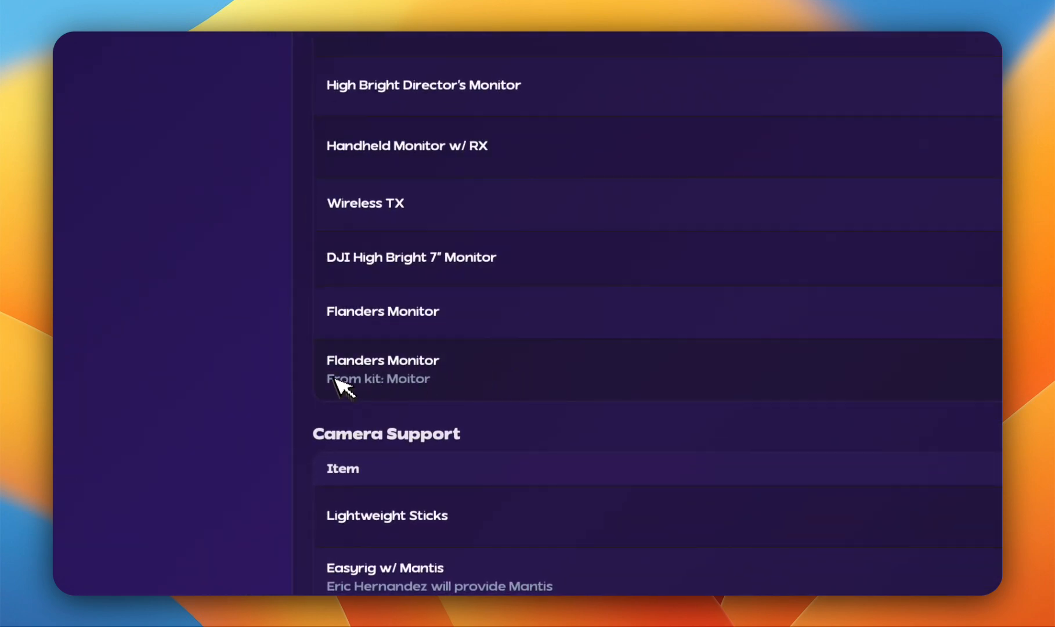
scroll(428, 384, down, 5)
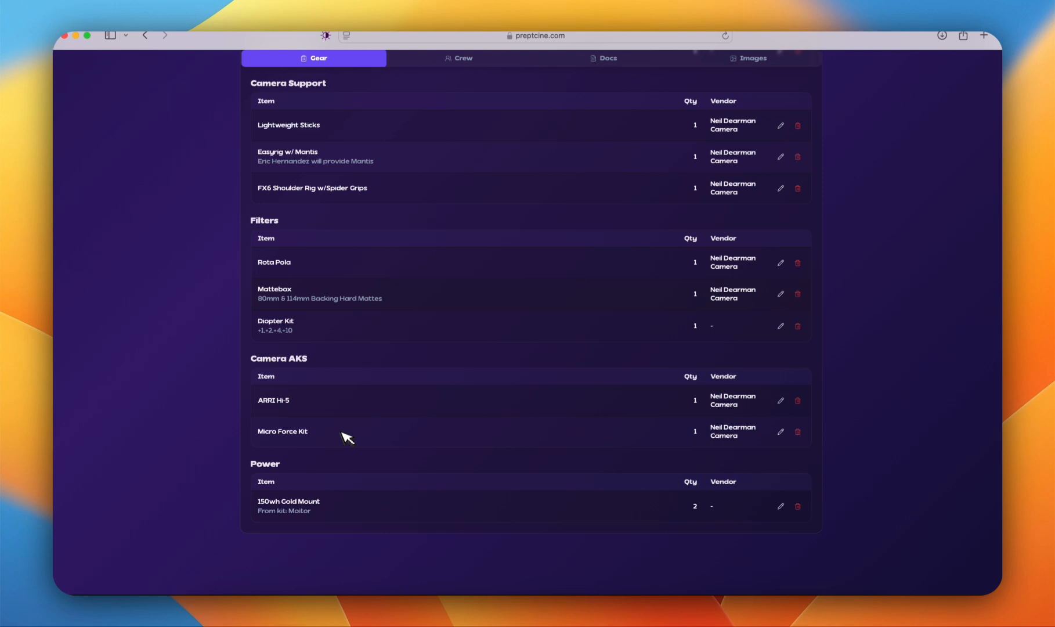
scroll(347, 441, down, 3)
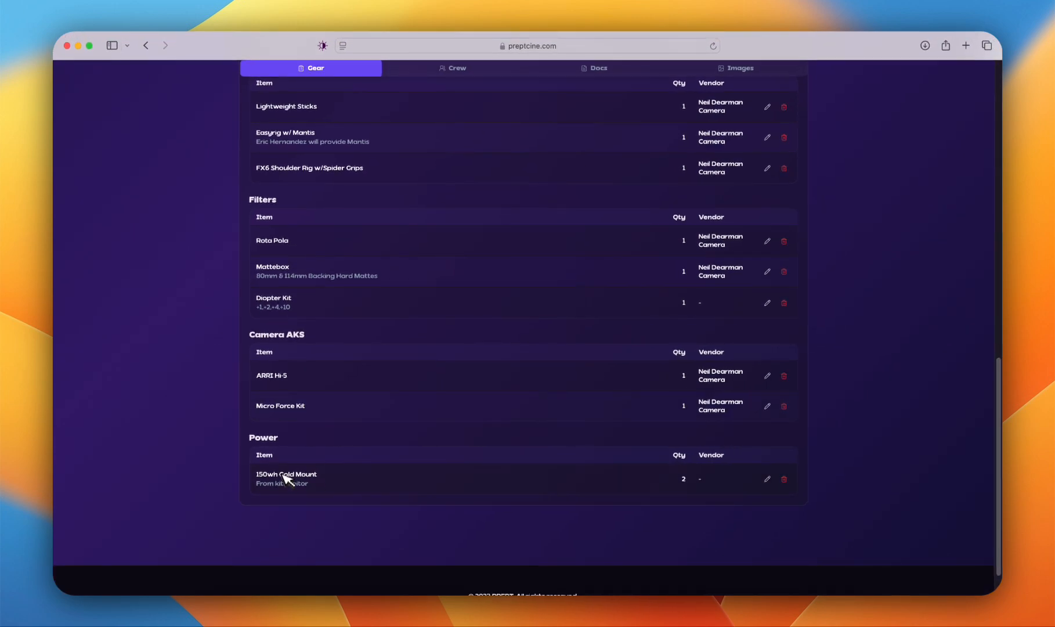
scroll(432, 487, up, 15)
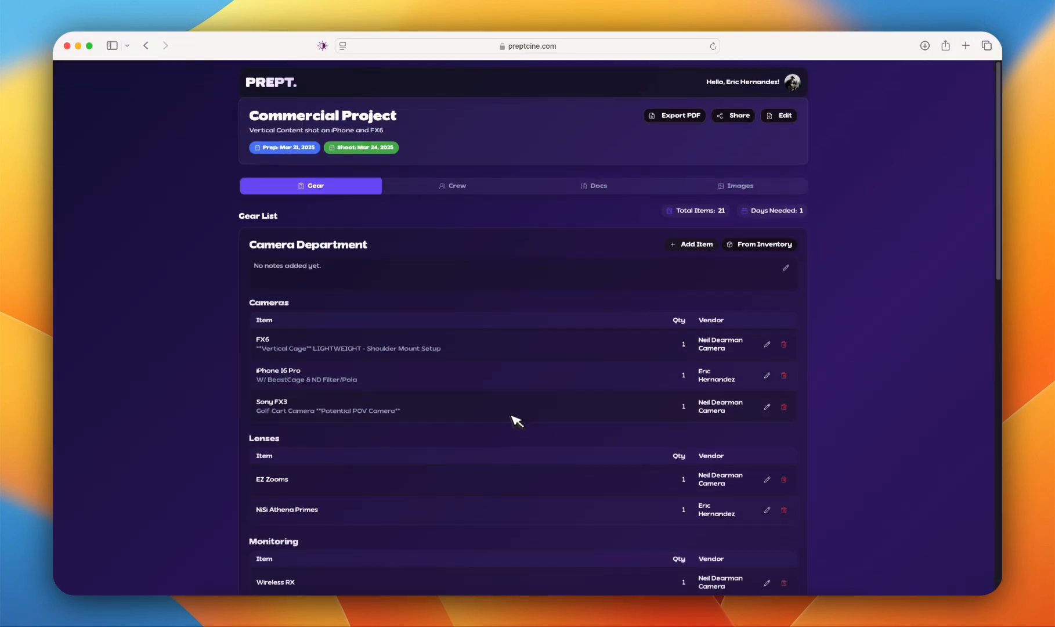
Step: Open a new Camera Department item and look through the available categories and vendors
click(691, 246)
click(475, 256)
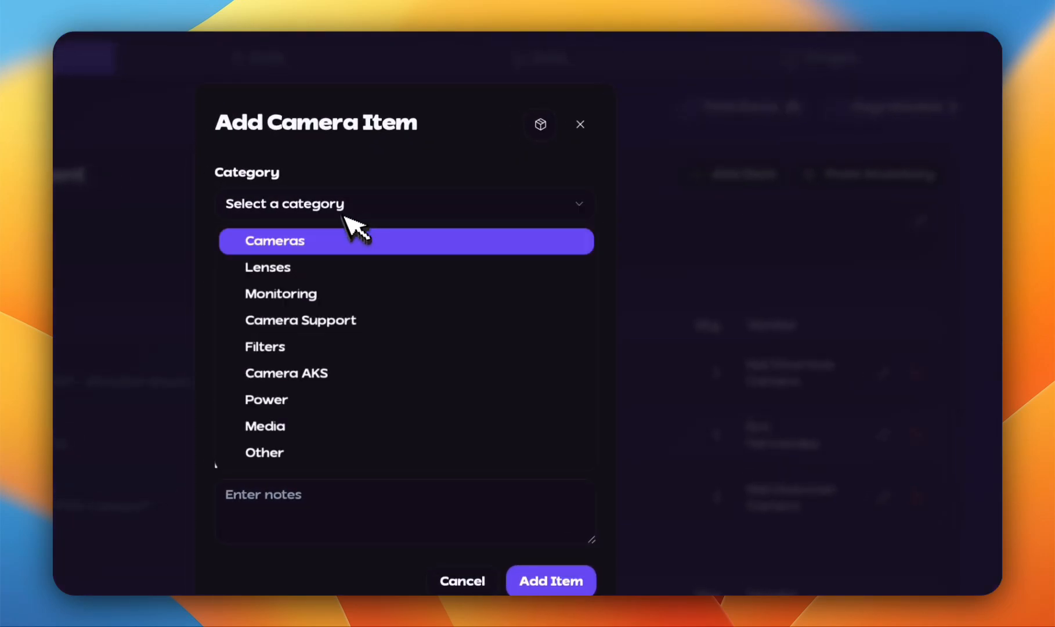
click(345, 175)
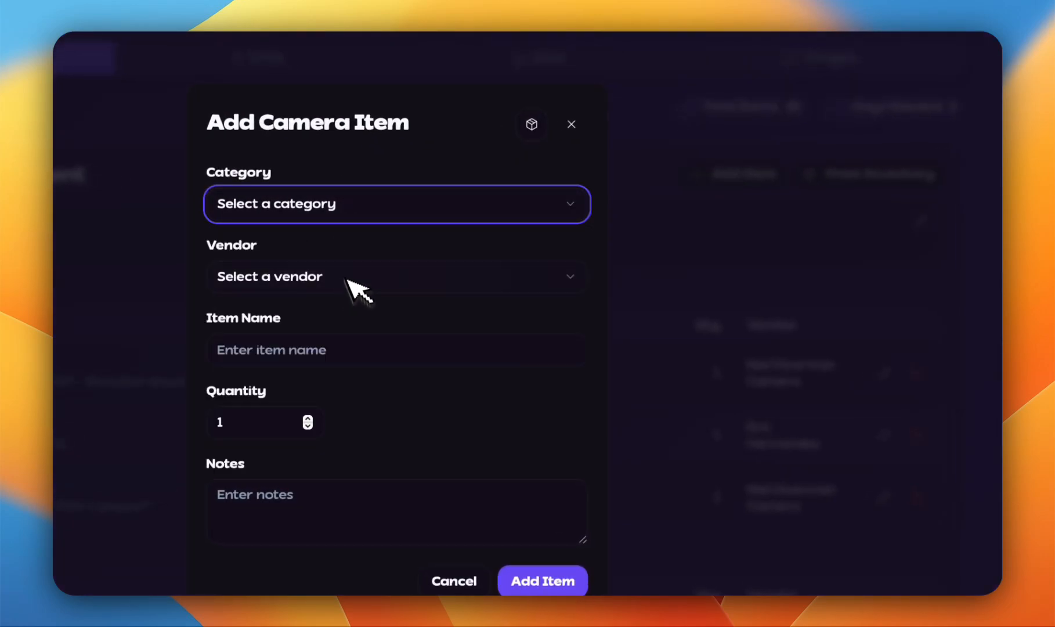
click(404, 278)
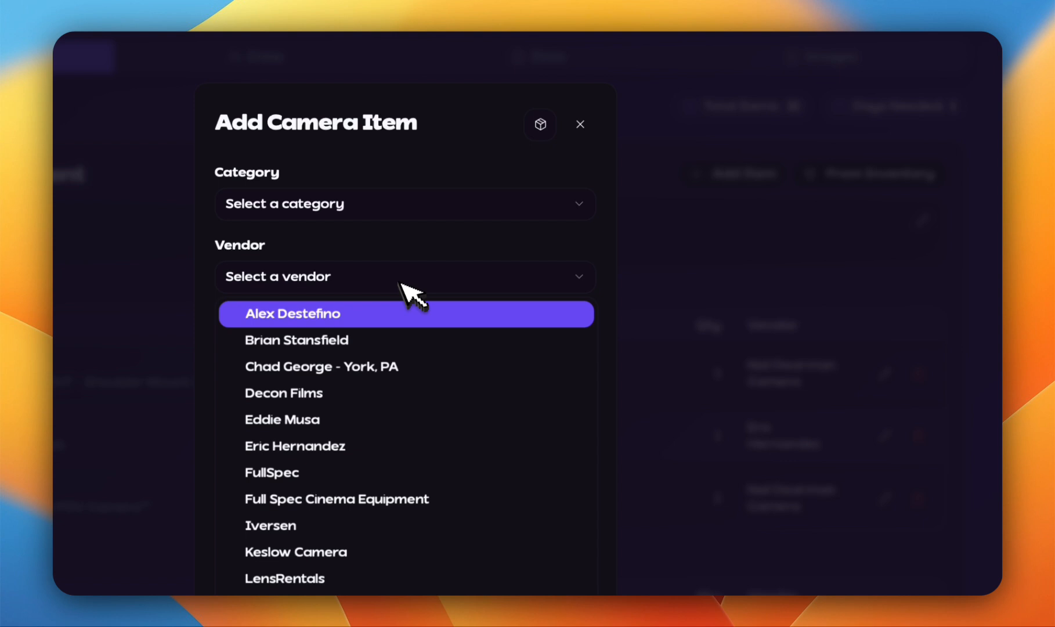
scroll(405, 450, down, 4)
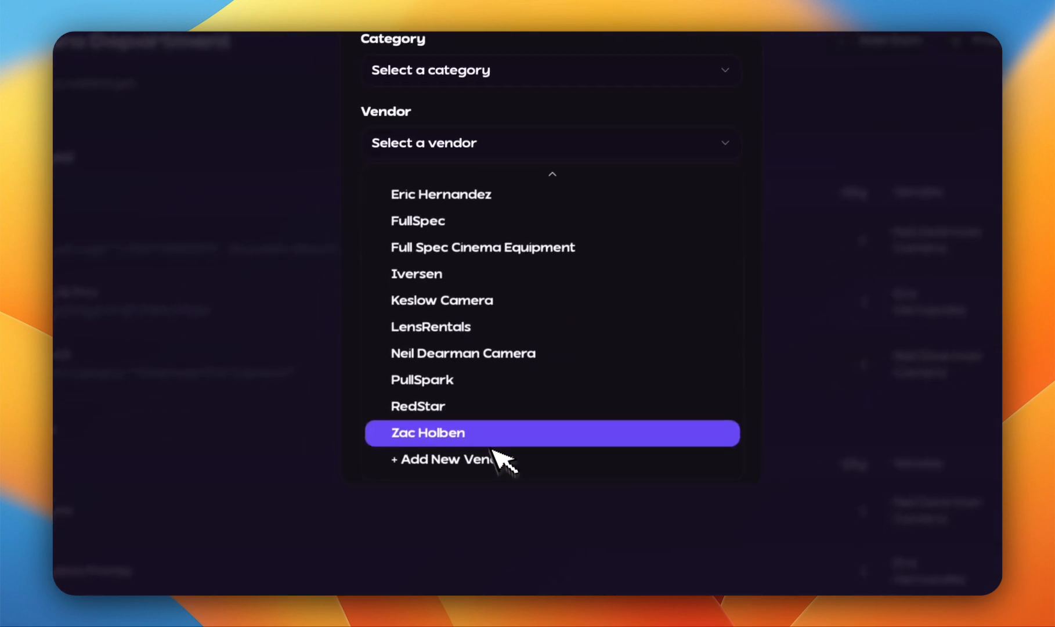
click(556, 167)
click(533, 250)
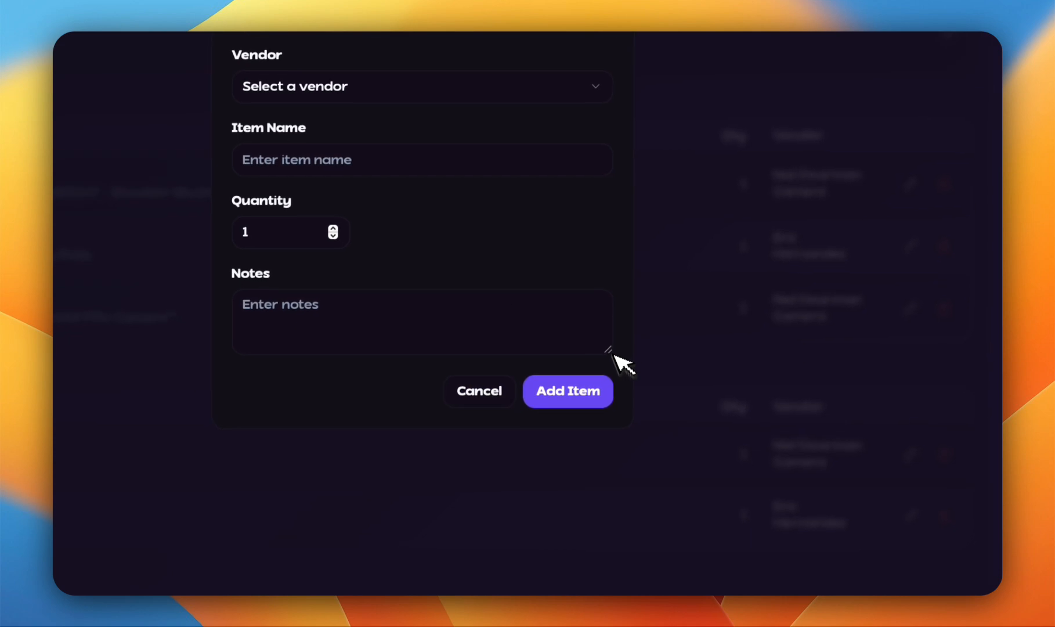
Step: Add one Alexa Mini LF in the Cameras category with the account owner as vendor, and review the gear list
mouse_move(610, 351)
mouse_down()
mouse_move(607, 459)
mouse_move(594, 365)
mouse_up()
click(558, 400)
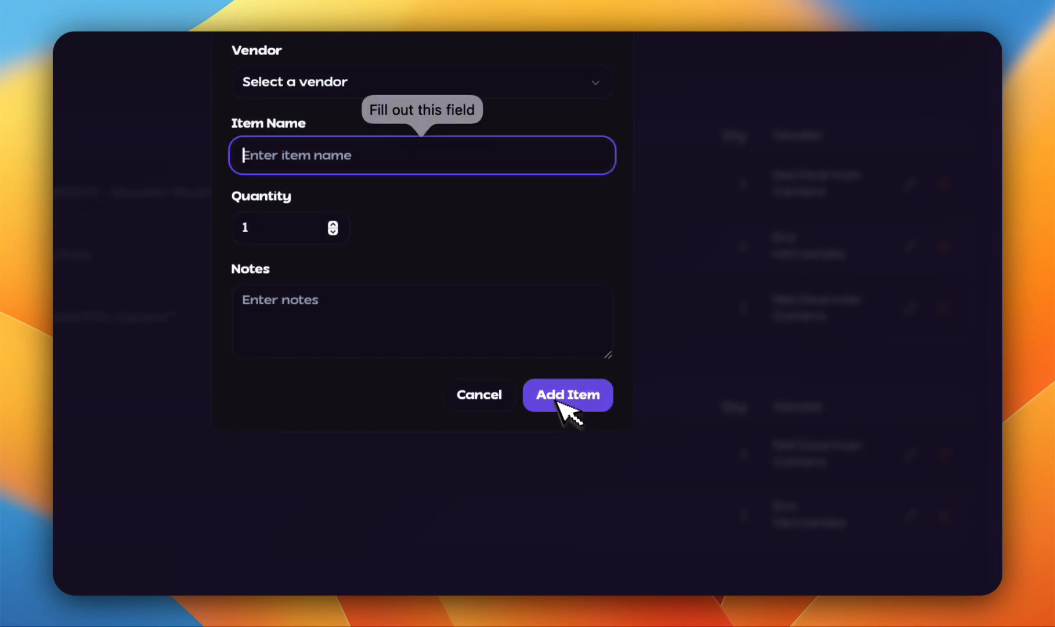
text(Alexa Mini LF)
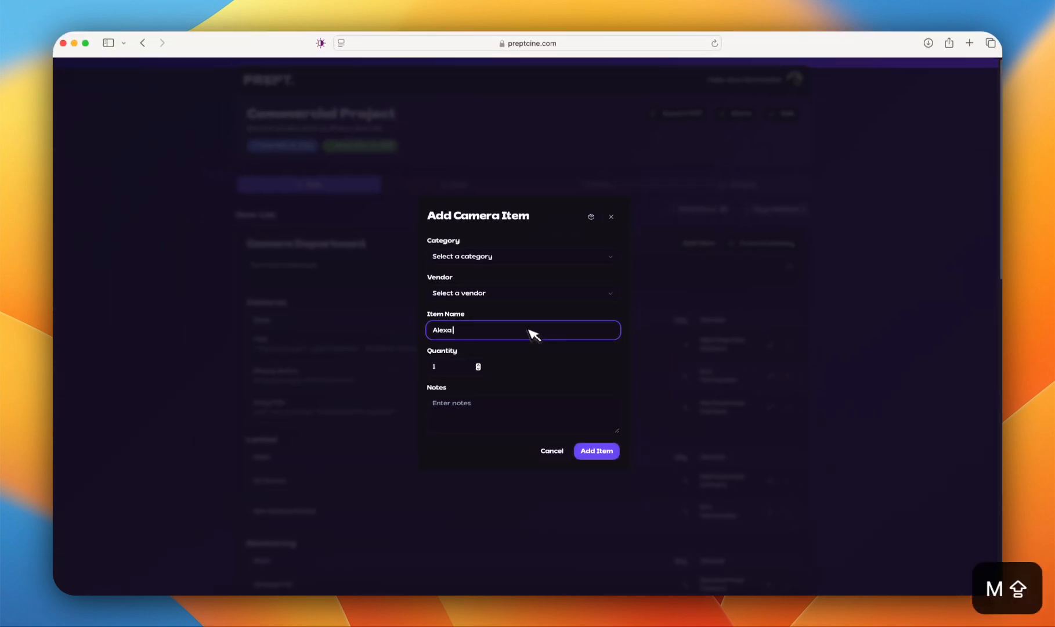
click(595, 453)
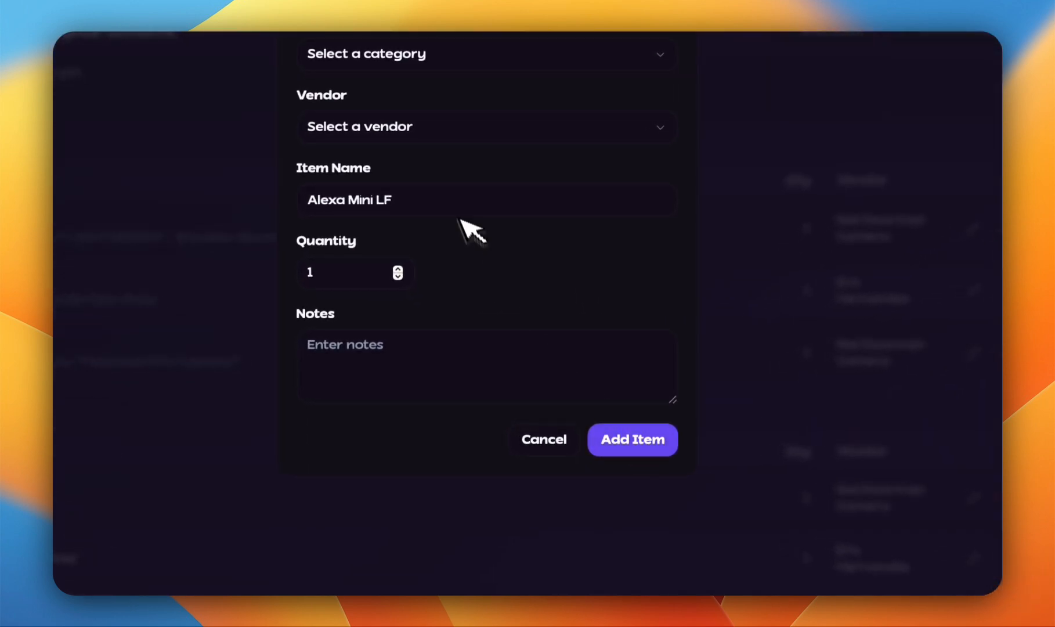
click(403, 53)
click(509, 217)
click(417, 130)
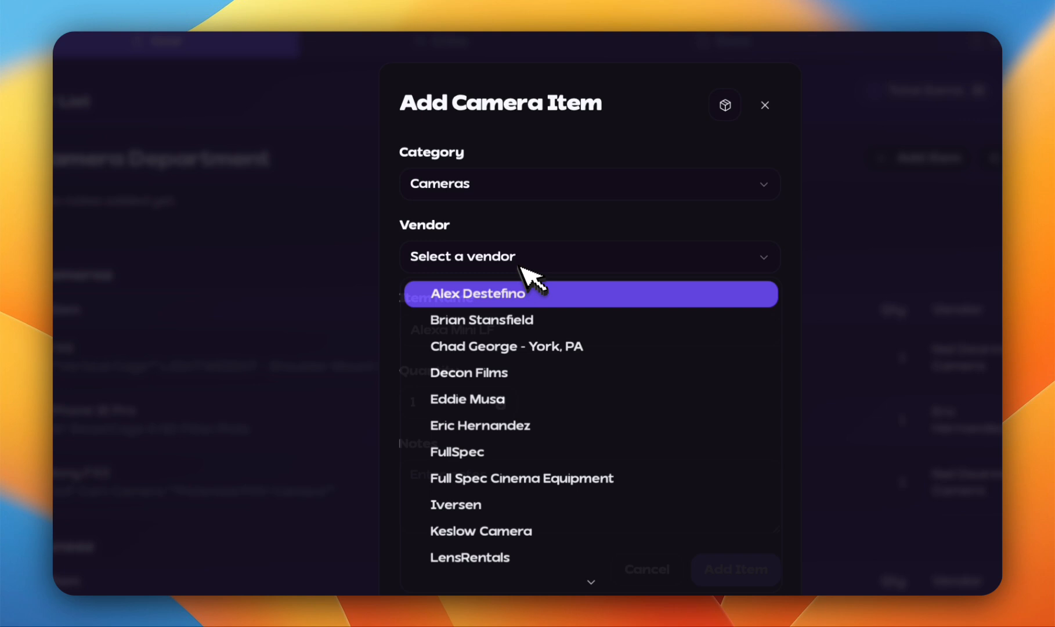
click(483, 426)
click(735, 569)
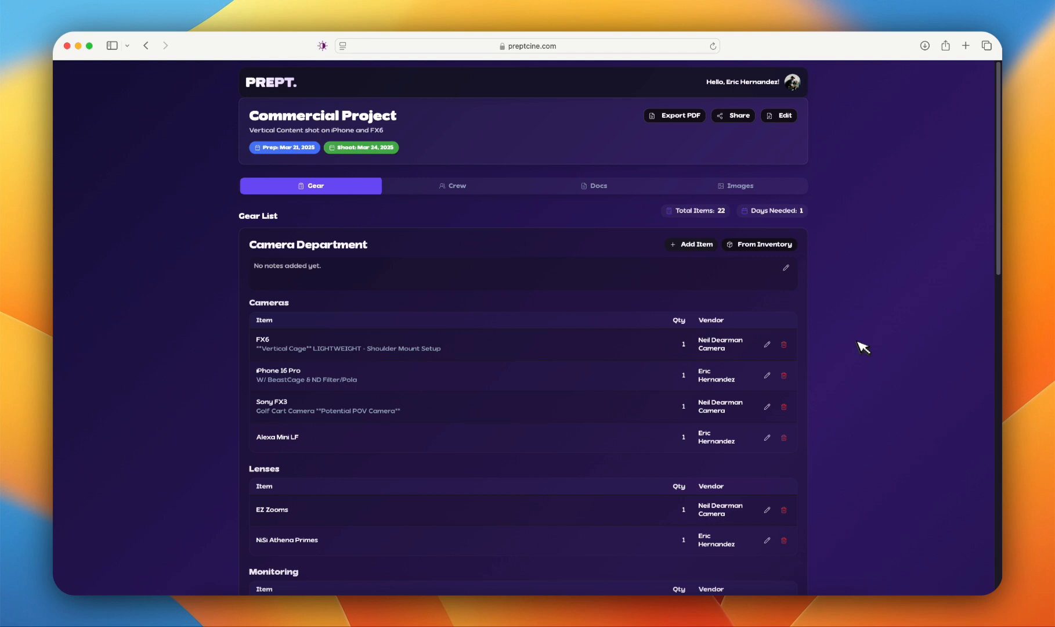
scroll(863, 346, down, 15)
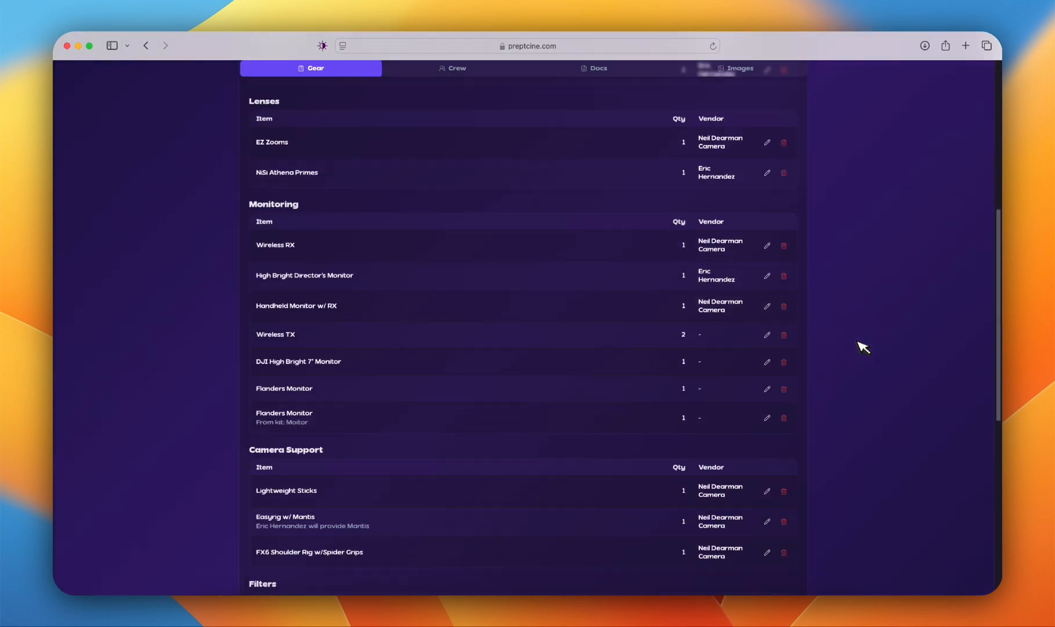
scroll(863, 346, up, 15)
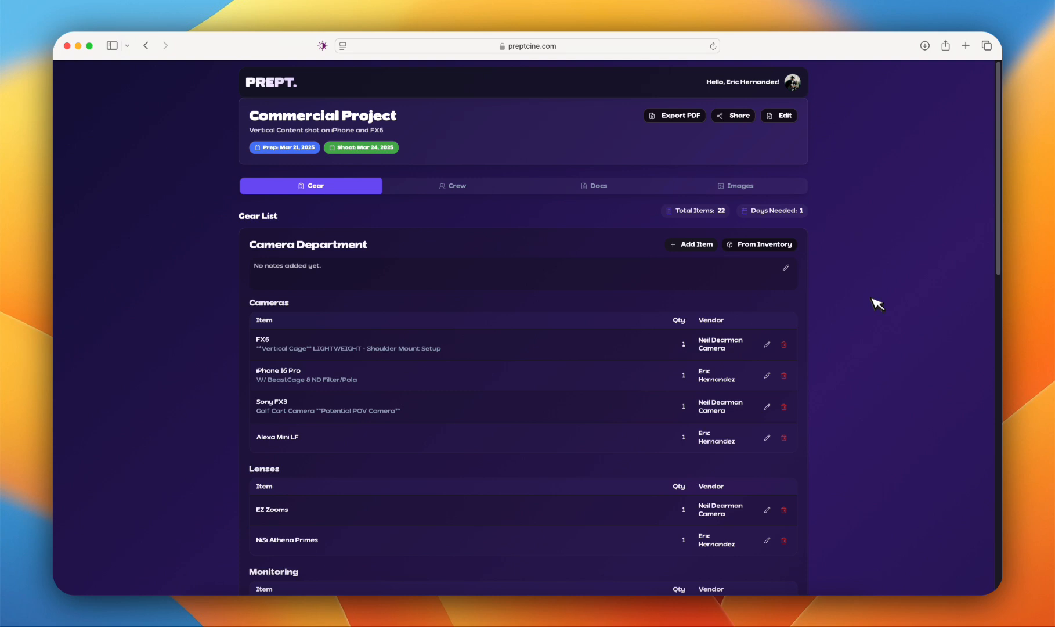
Step: Generate the full gear list PDF without budget information or G&E Equipment, and look through its preview
click(682, 116)
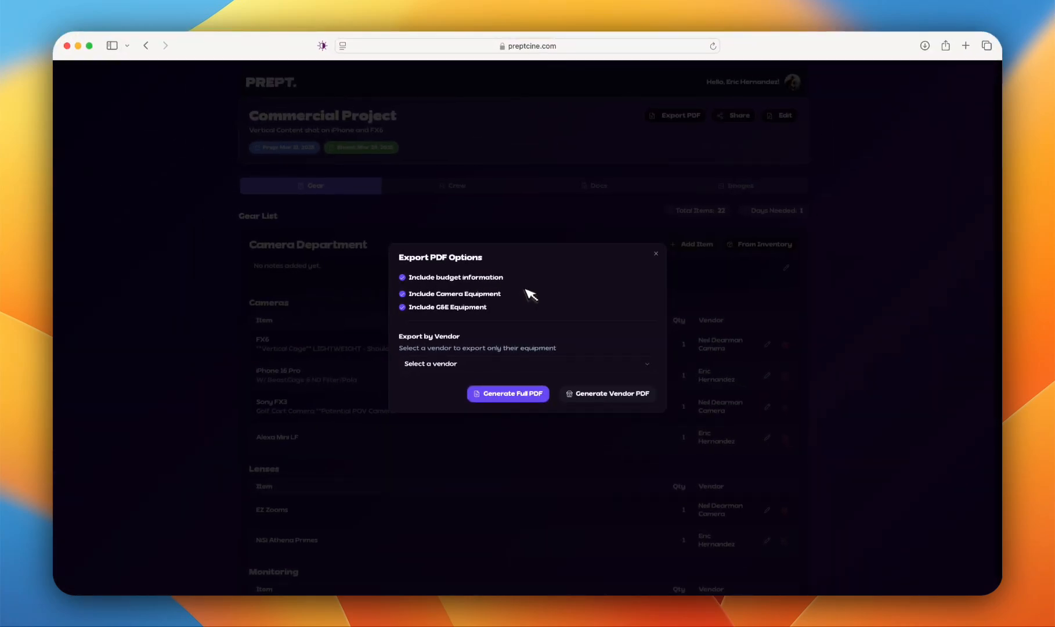
click(410, 279)
click(404, 309)
click(513, 396)
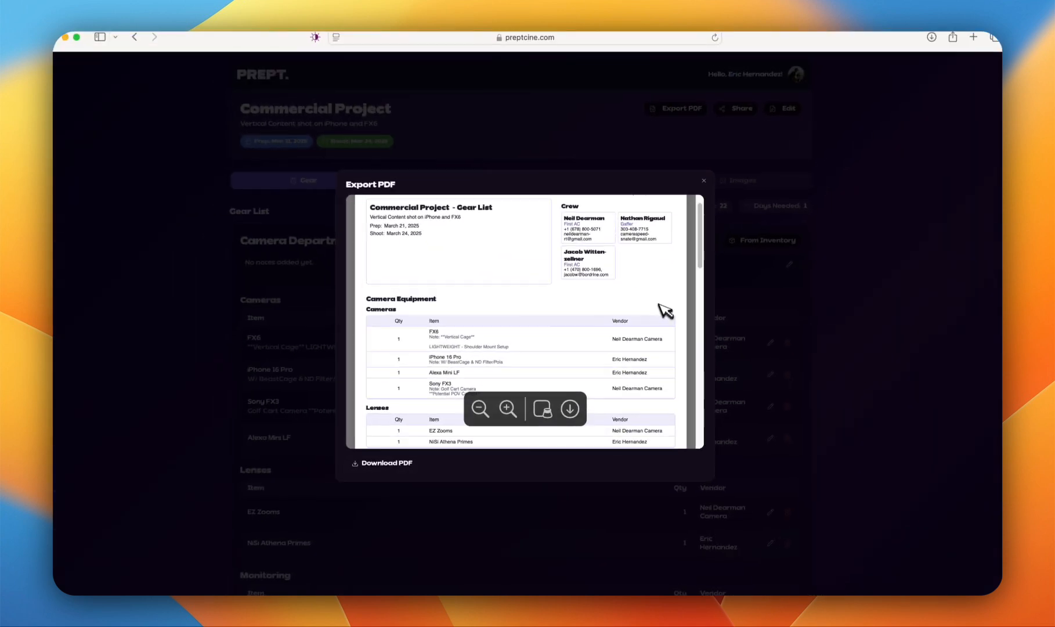
scroll(665, 310, down, 3)
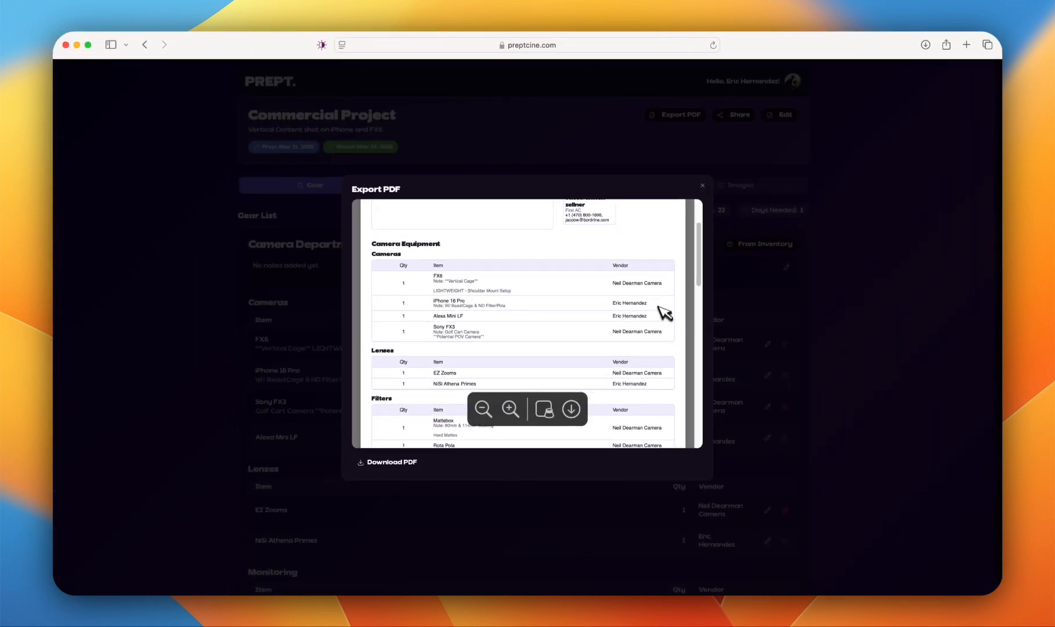
scroll(664, 311, down, 5)
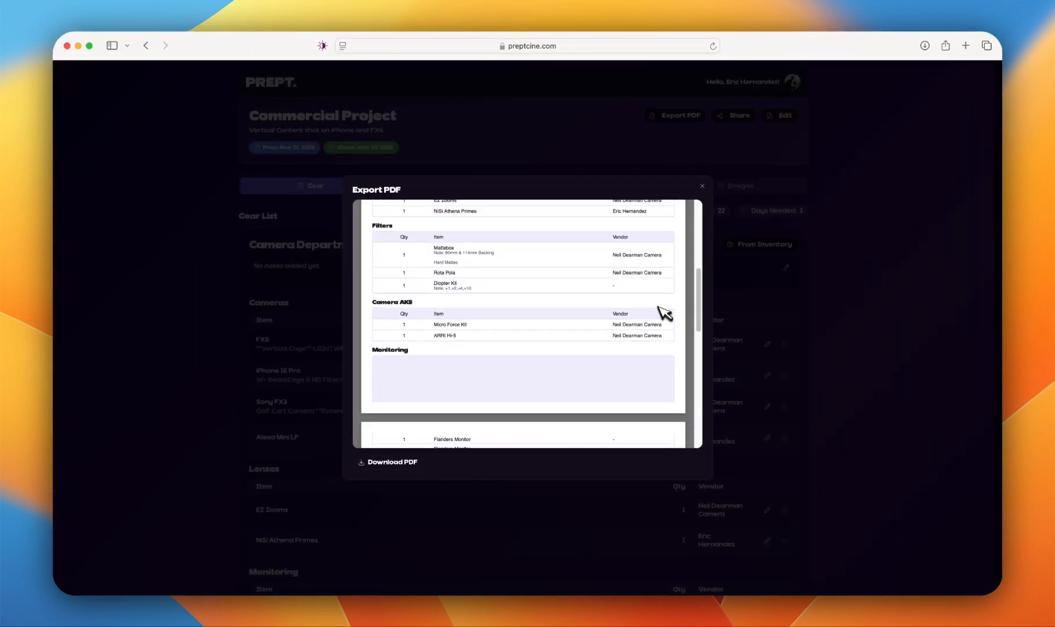
scroll(665, 313, down, 8)
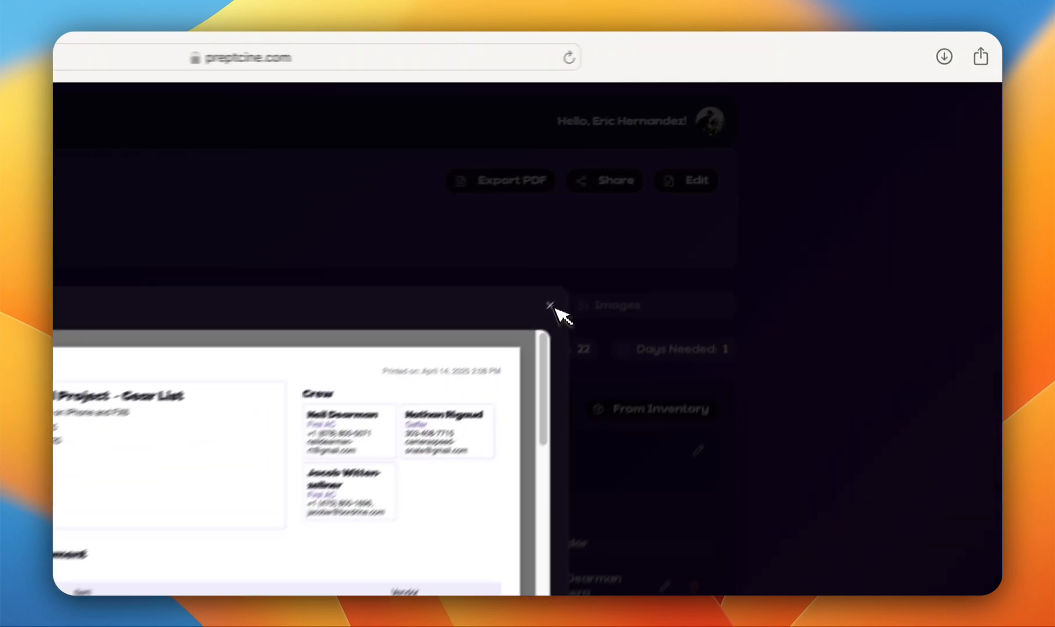
Step: Generate a vendor gear list PDF limited to the account owner's equipment with budget information included, look through its preview and close it
click(703, 187)
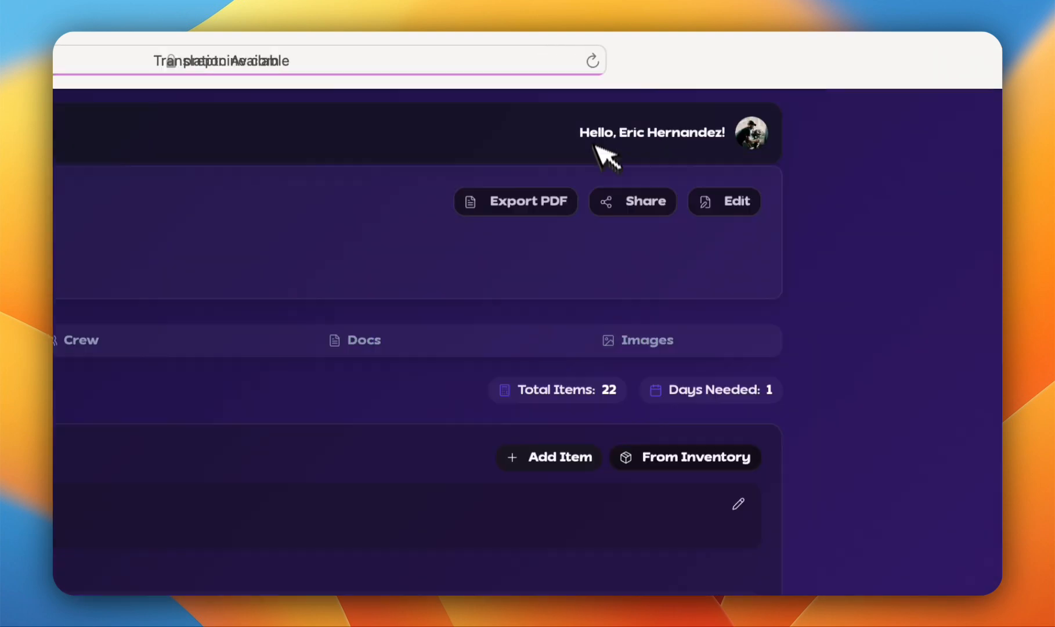
click(535, 199)
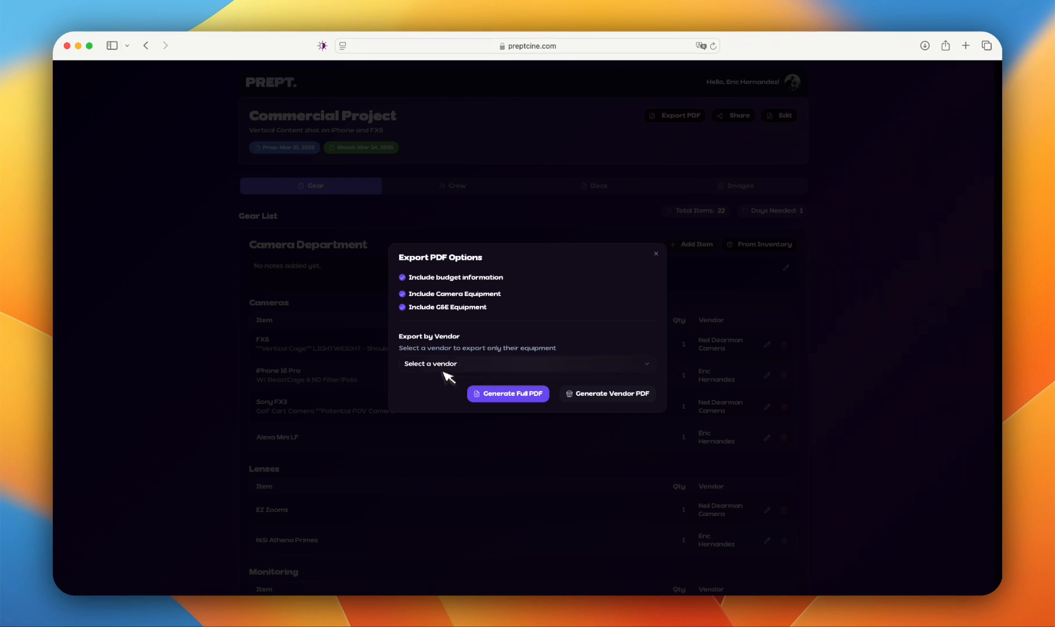
click(444, 365)
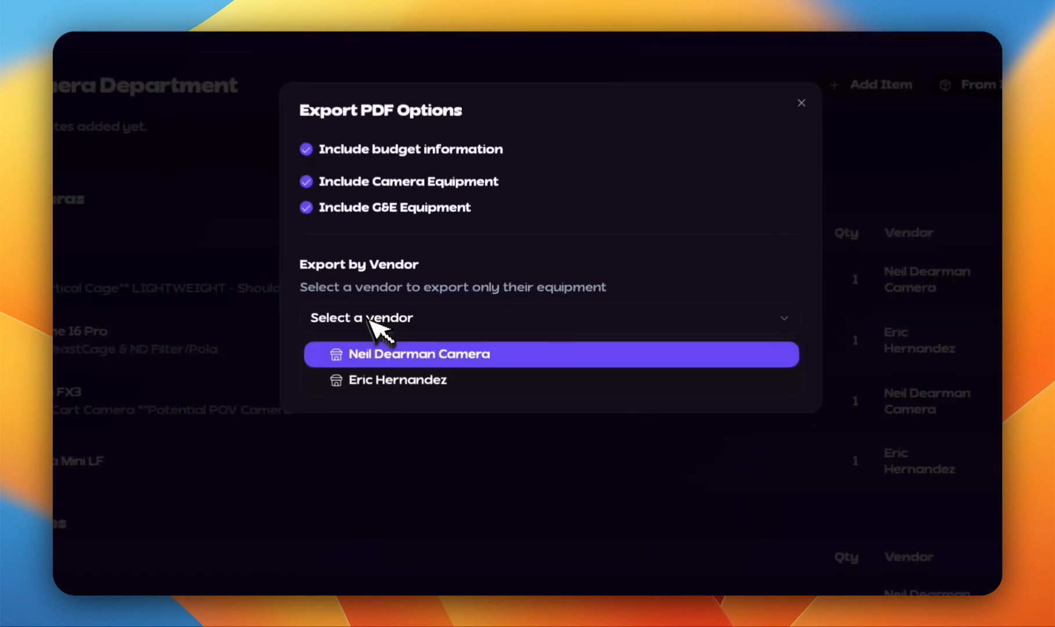
click(399, 380)
click(673, 374)
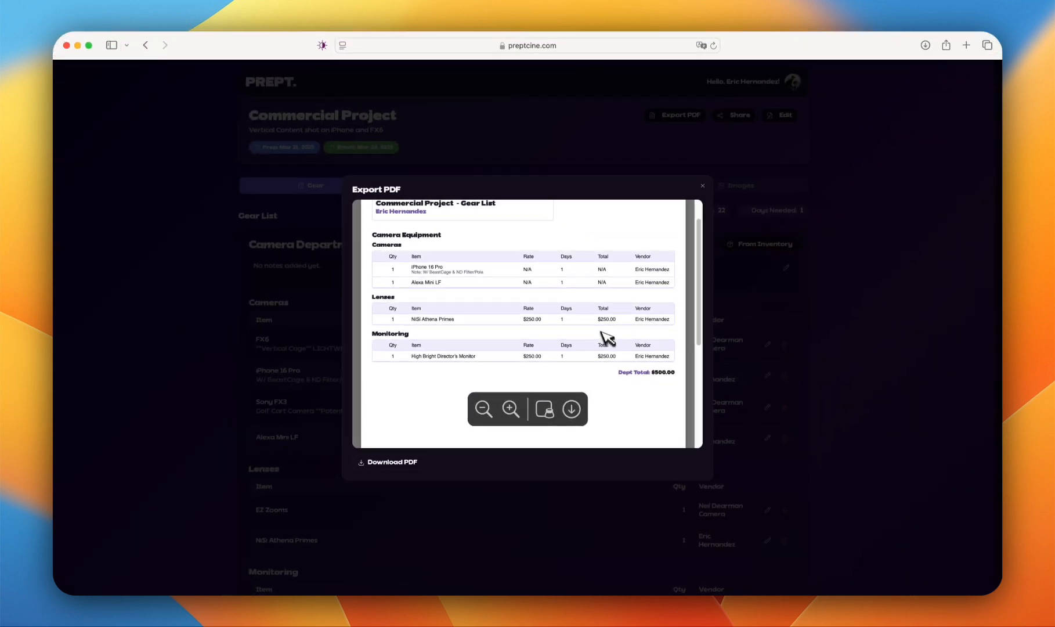
scroll(607, 338, up, 2)
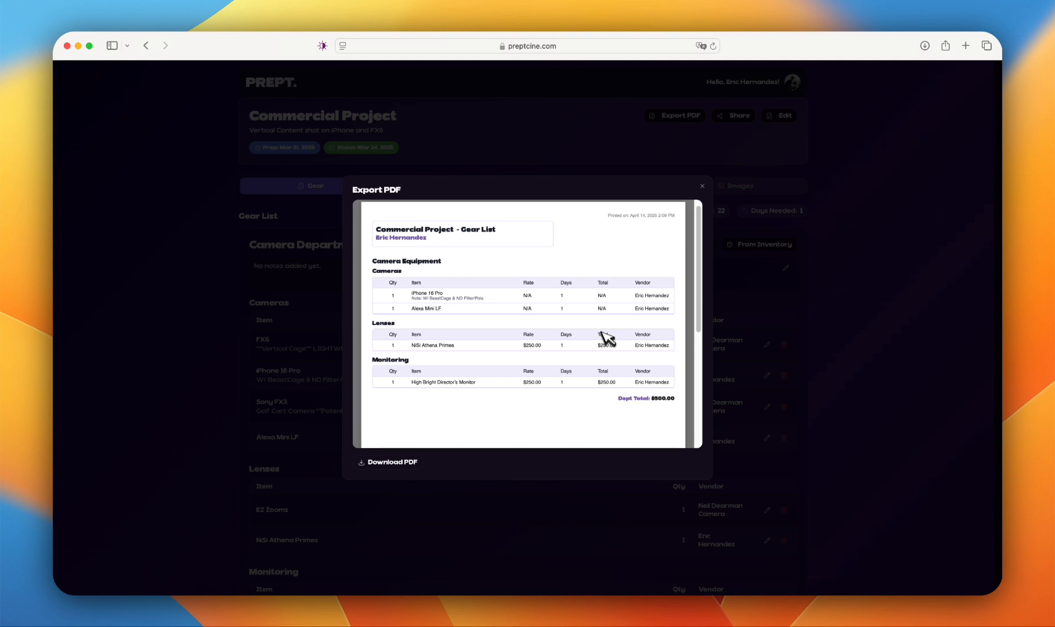
scroll(606, 338, up, 1)
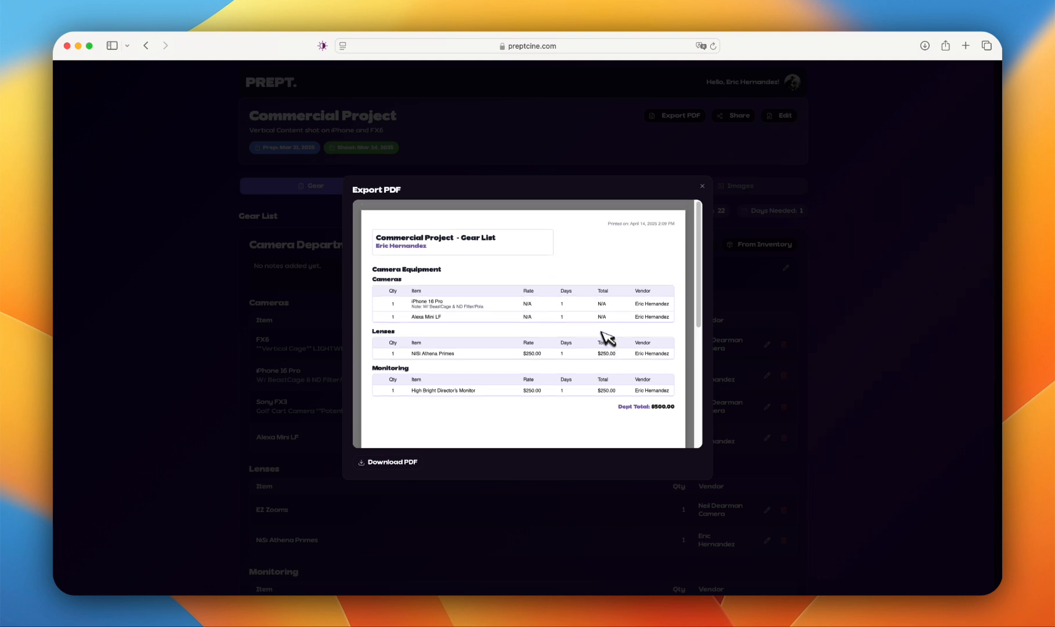
click(703, 186)
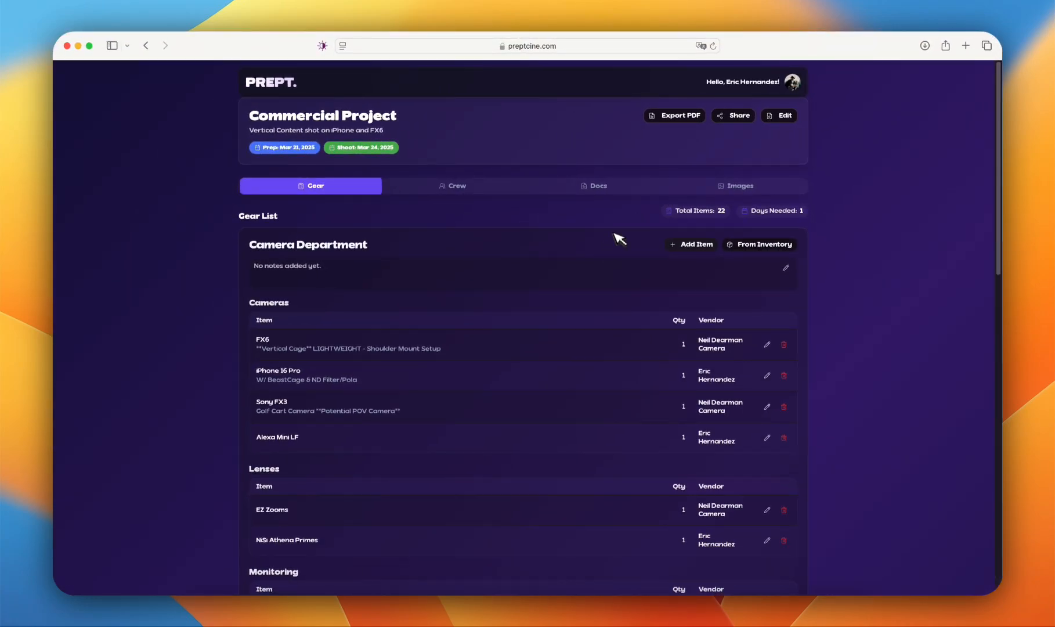
Step: Examine the project's sharing options, including the contact choices, email entry and view or edit permissions, and leave without sharing
click(733, 116)
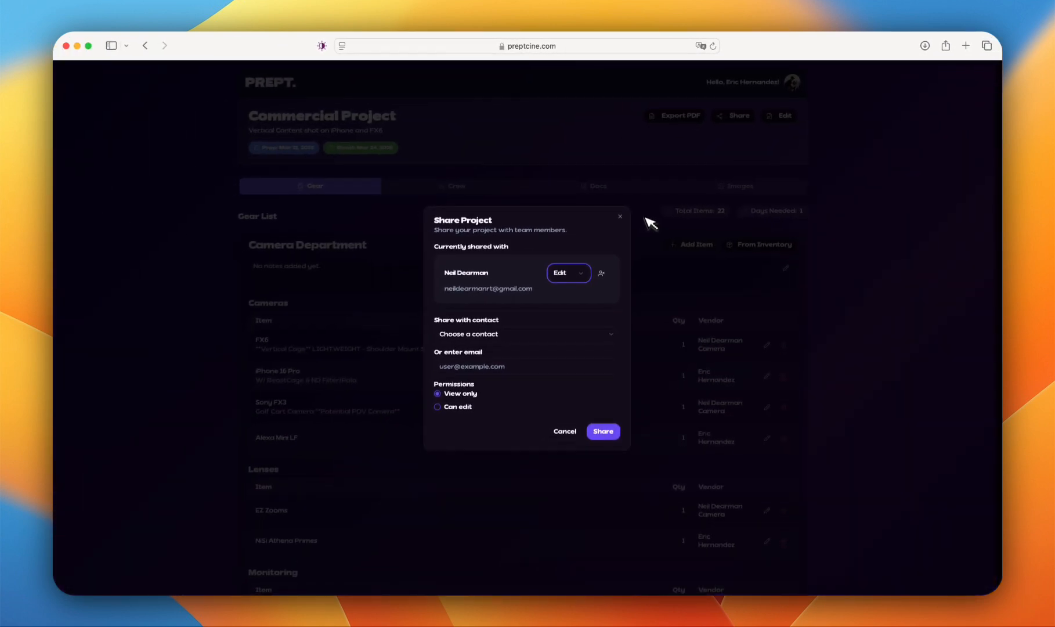
click(465, 333)
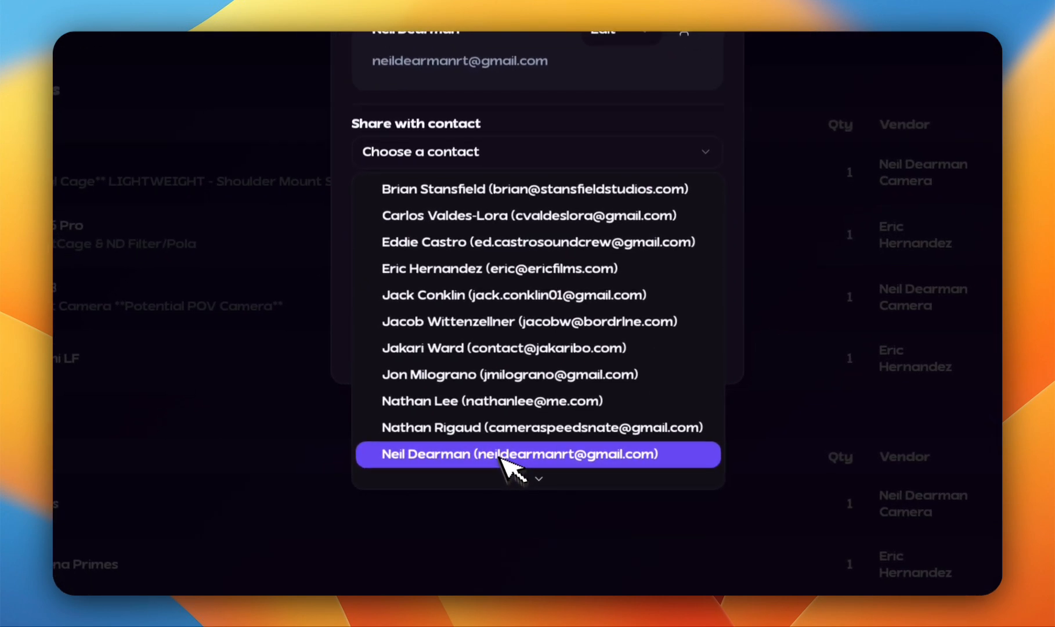
scroll(507, 464, down, 3)
click(584, 152)
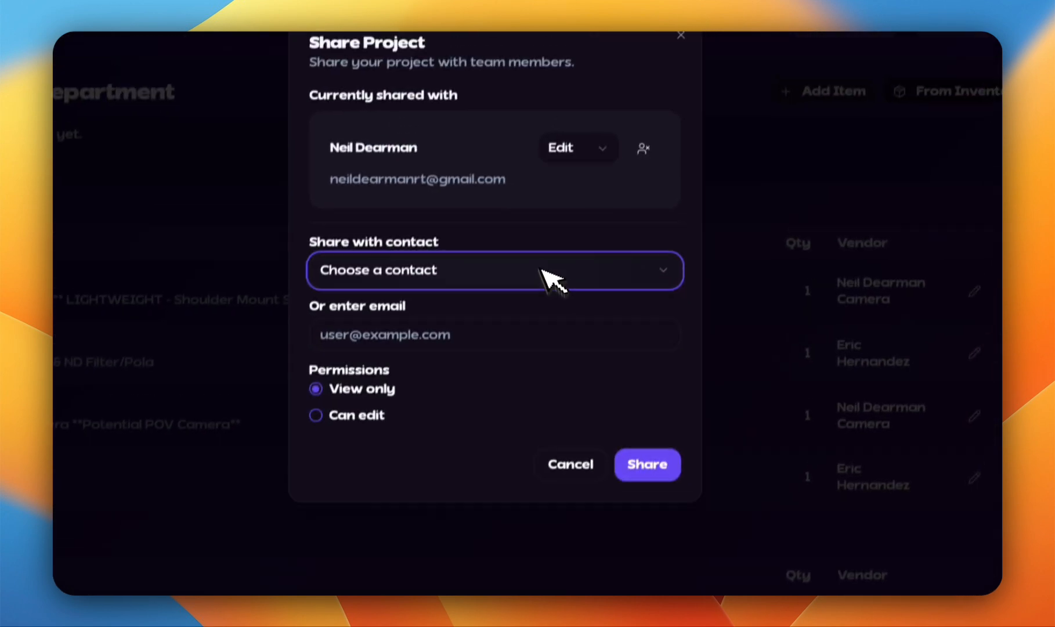
click(458, 378)
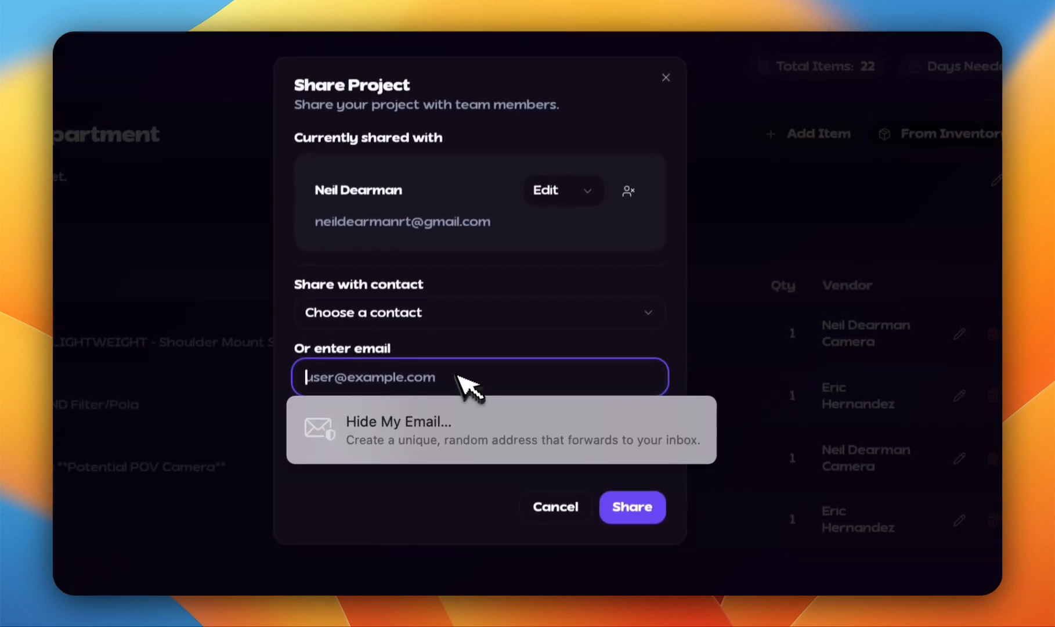
click(560, 321)
click(603, 255)
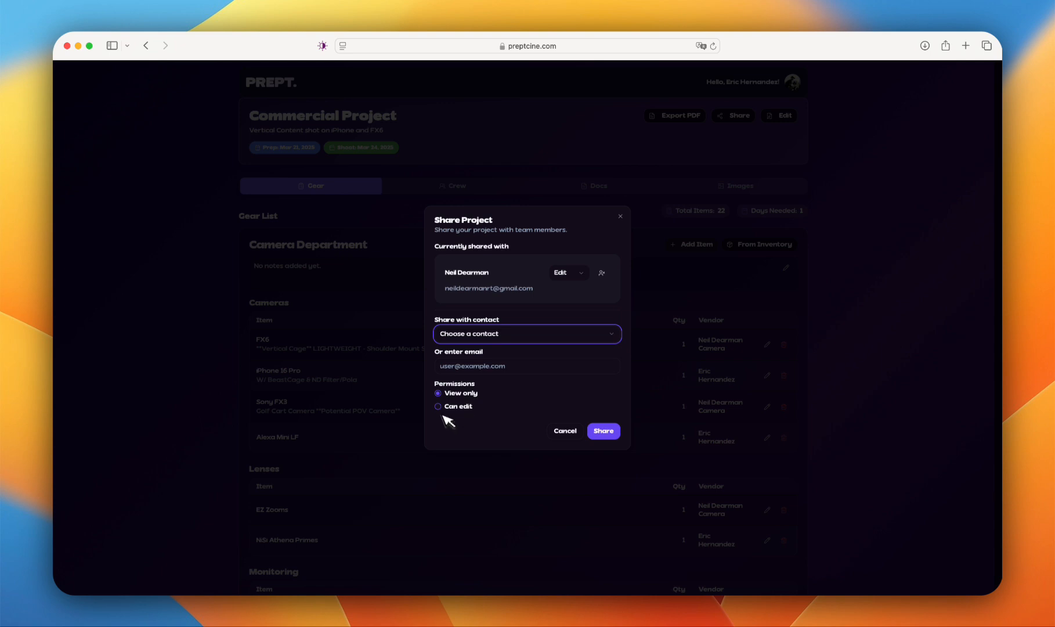
click(443, 407)
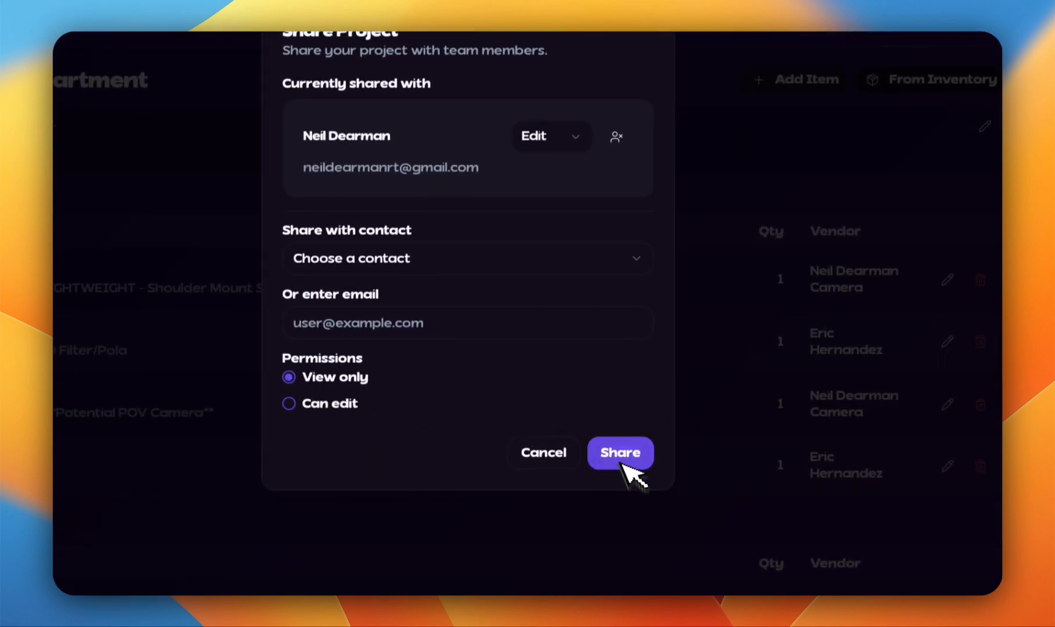
click(579, 457)
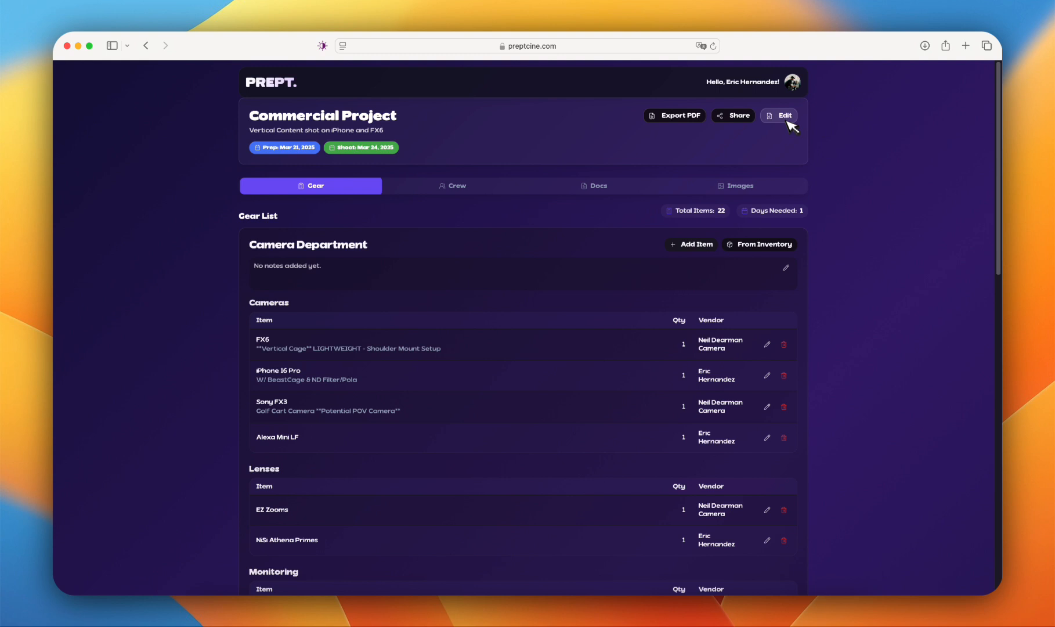
Step: Review the Commercial Project's editable details, department and budget options, and dates, and leave without saving
click(784, 118)
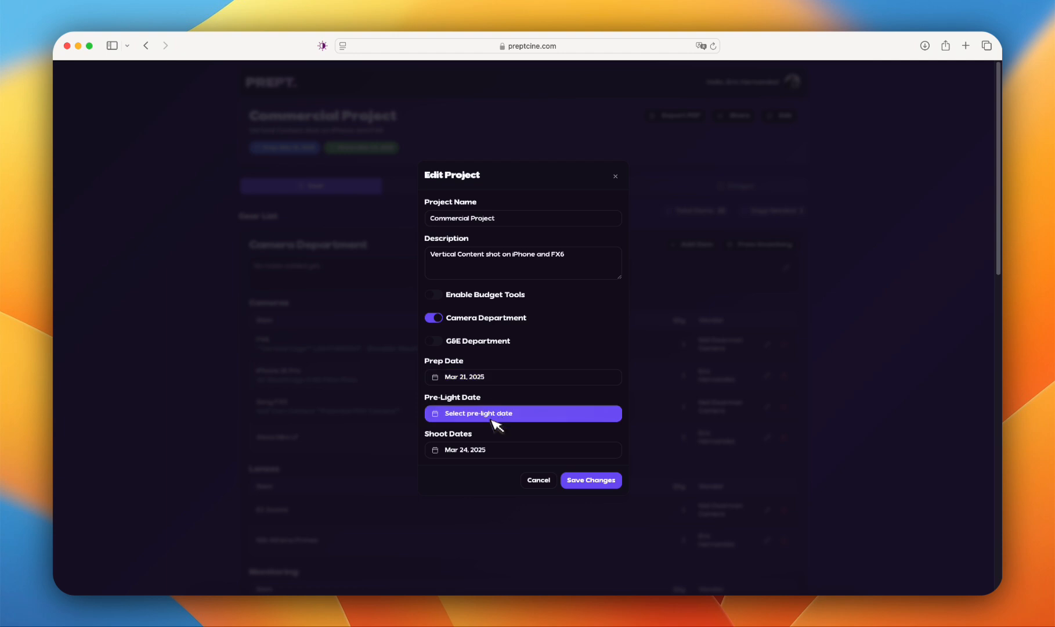
scroll(549, 418, down, 2)
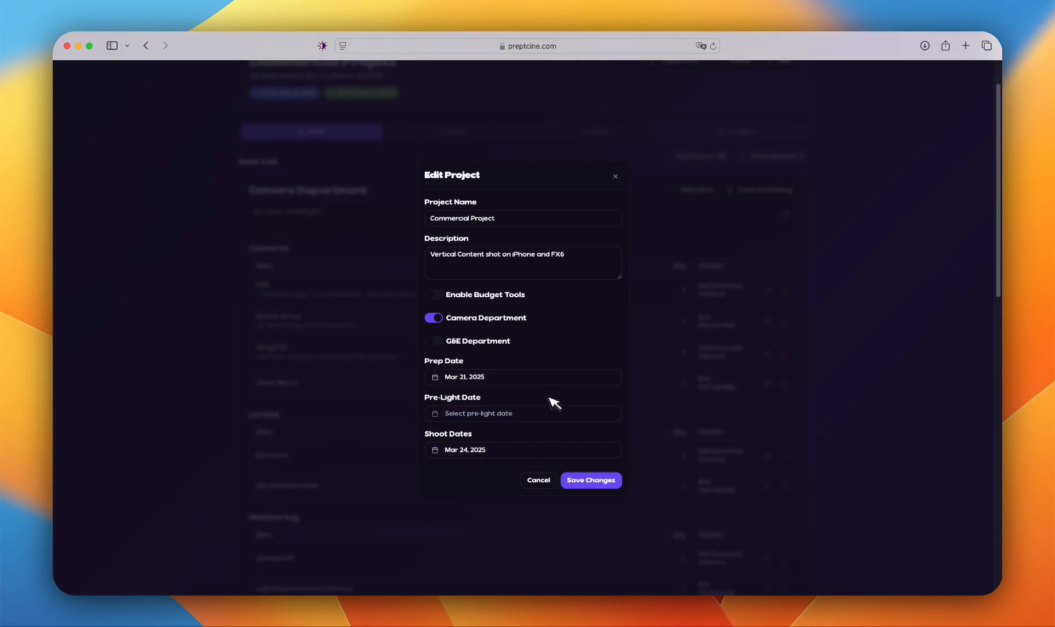
click(539, 480)
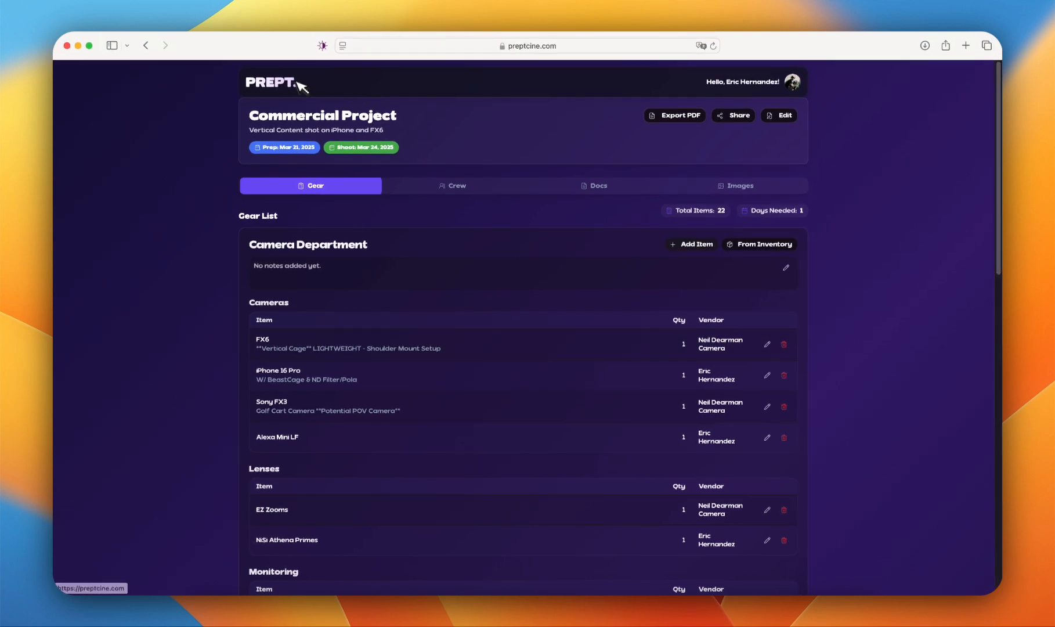
Step: Return to the projects overview, open the contacts, look through the crew listed by role, and go back to the overview
click(290, 82)
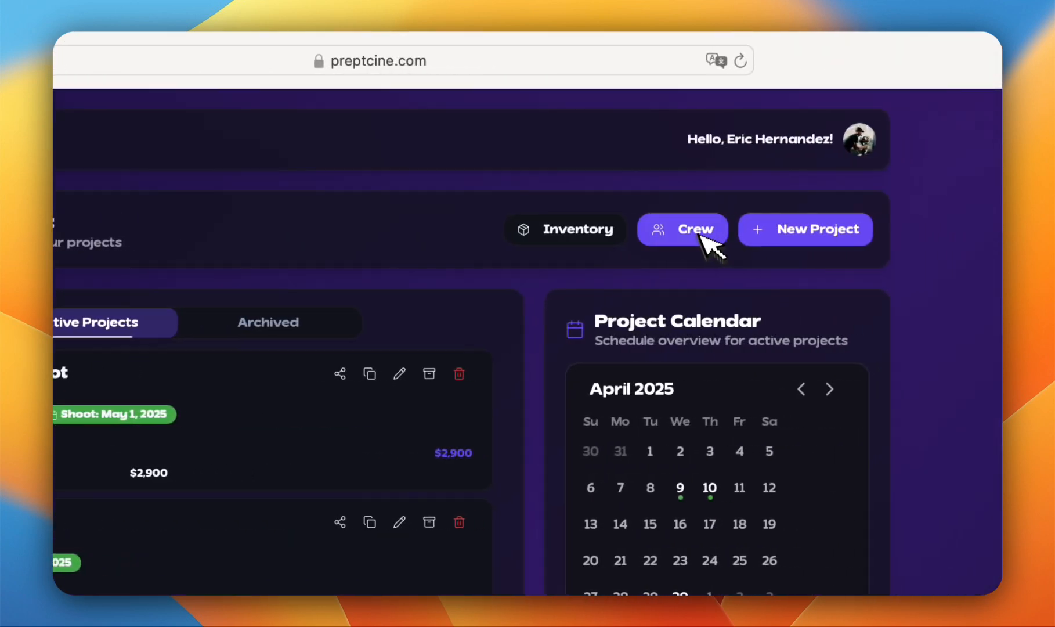
click(700, 233)
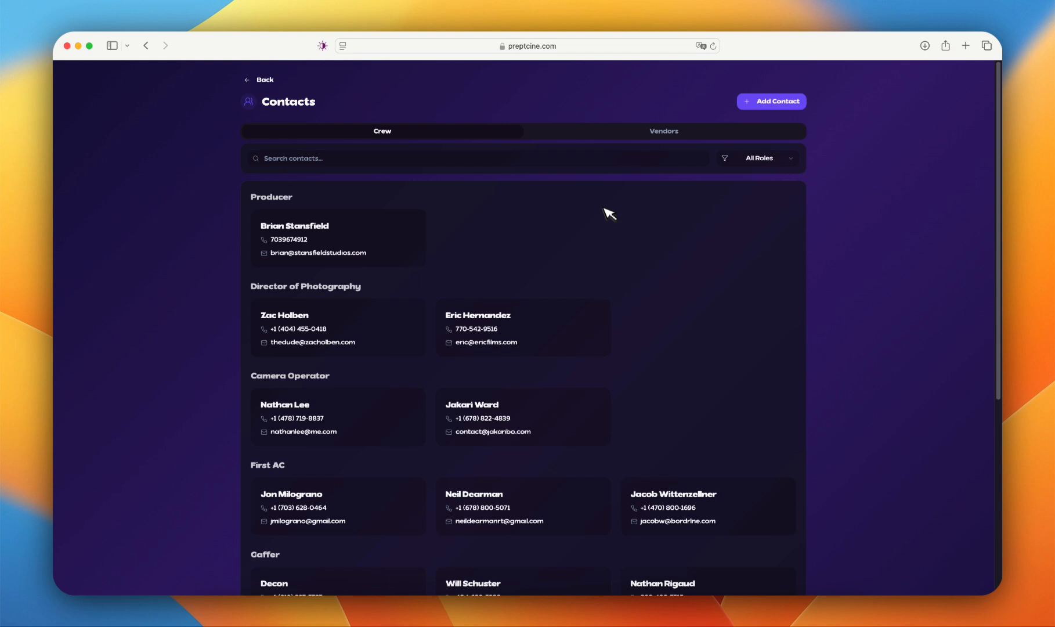
mouse_move(395, 232)
click(360, 292)
scroll(448, 285, down, 5)
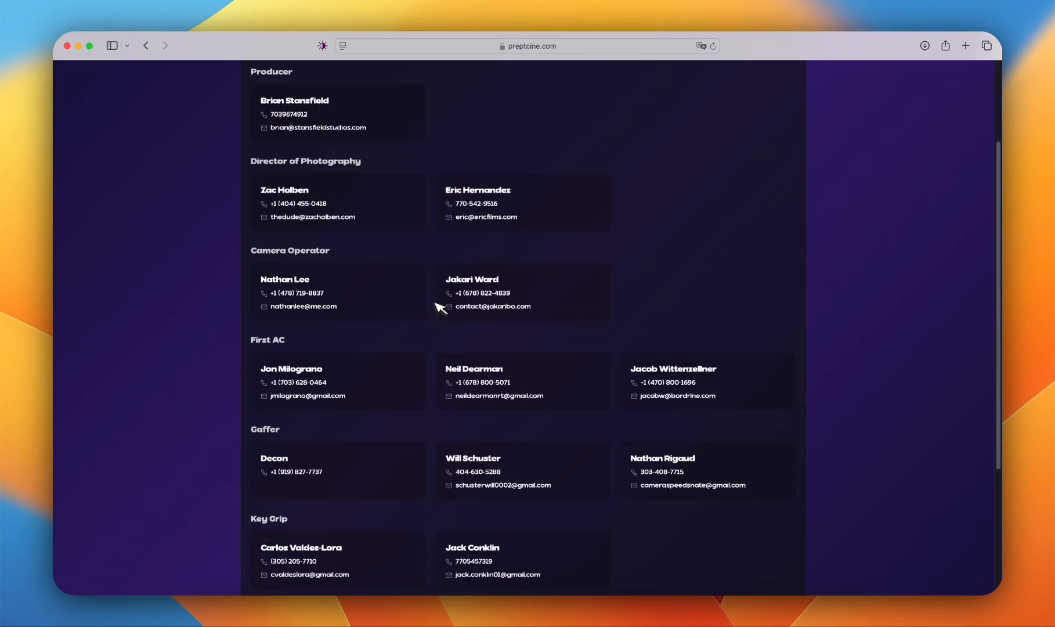
scroll(439, 305, up, 6)
click(263, 87)
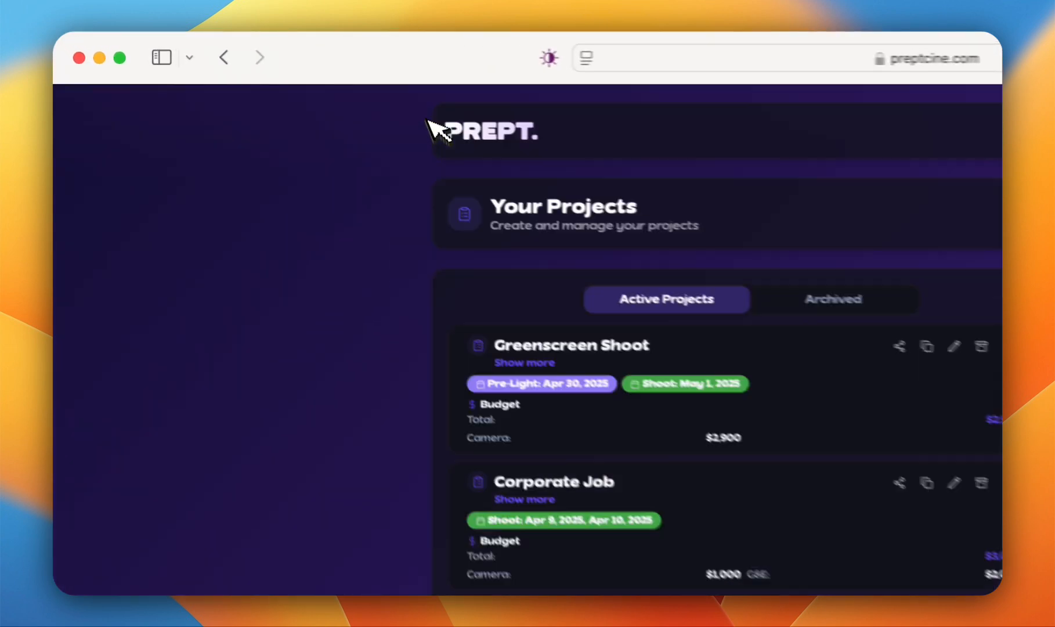